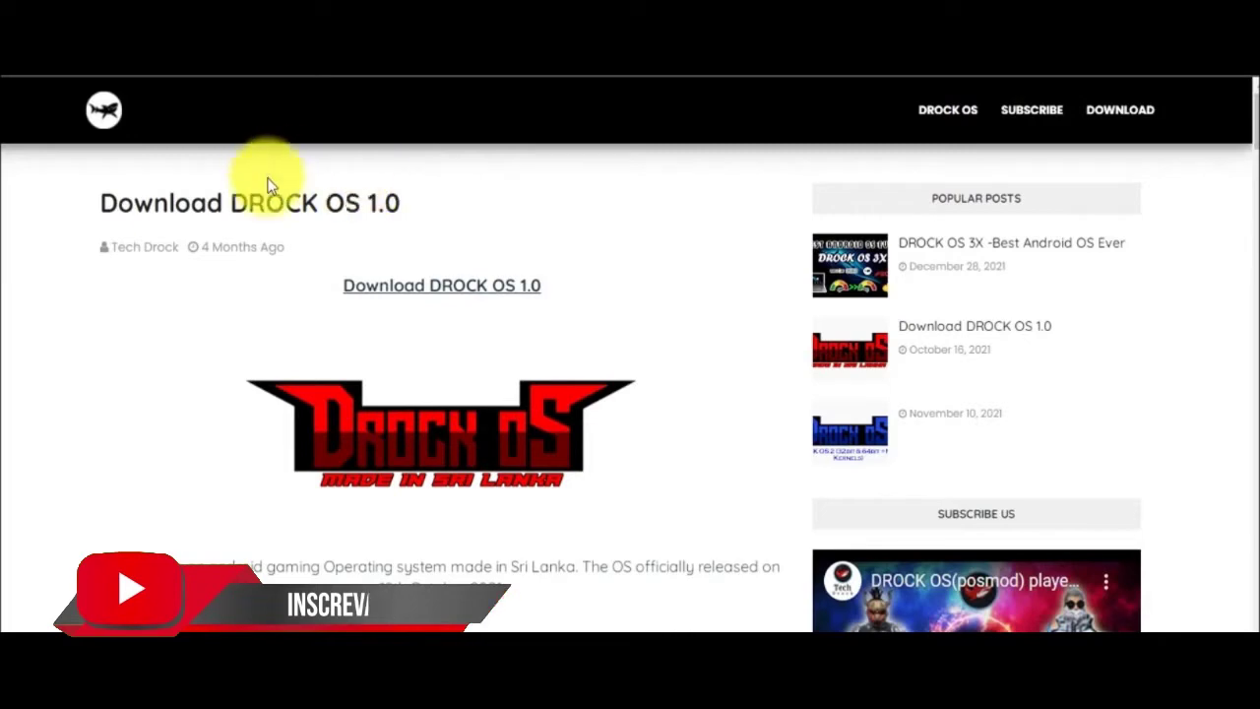
Download the 32-bit DROCK OS archive from its MediaFire page, reached through the DROCK OS 1.0 post.
scroll(559, 346, down, 1)
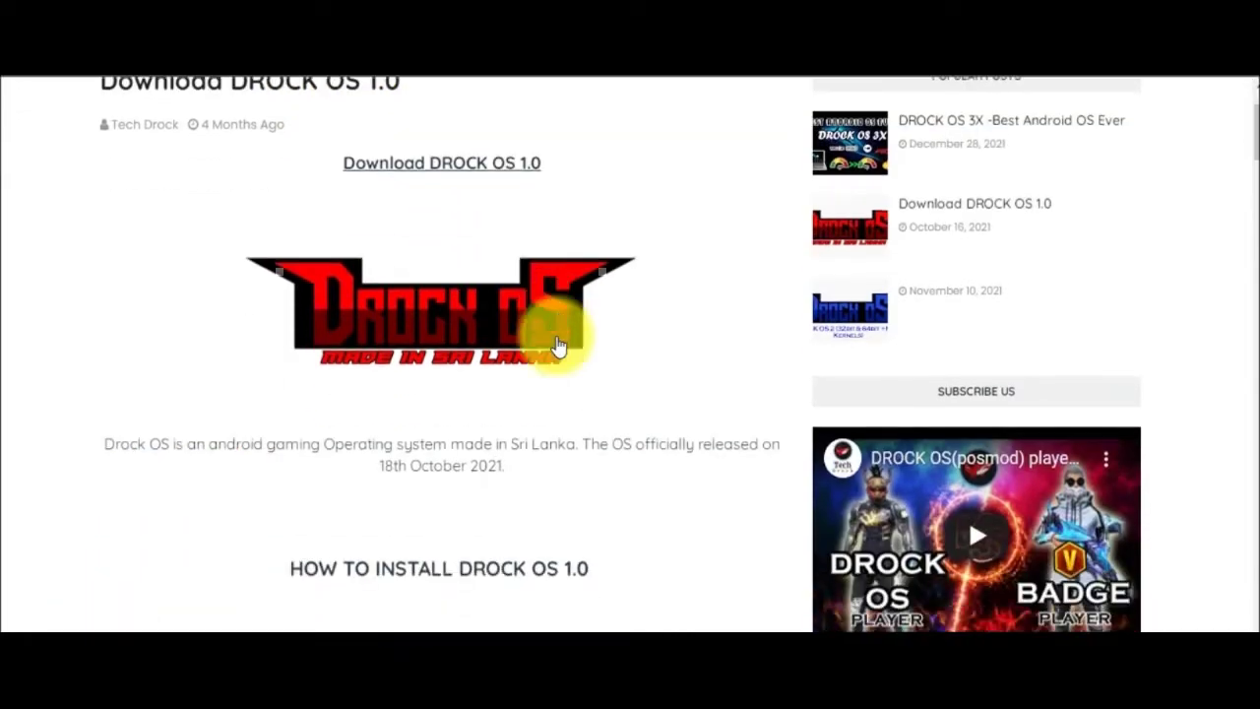
scroll(558, 340, down, 3)
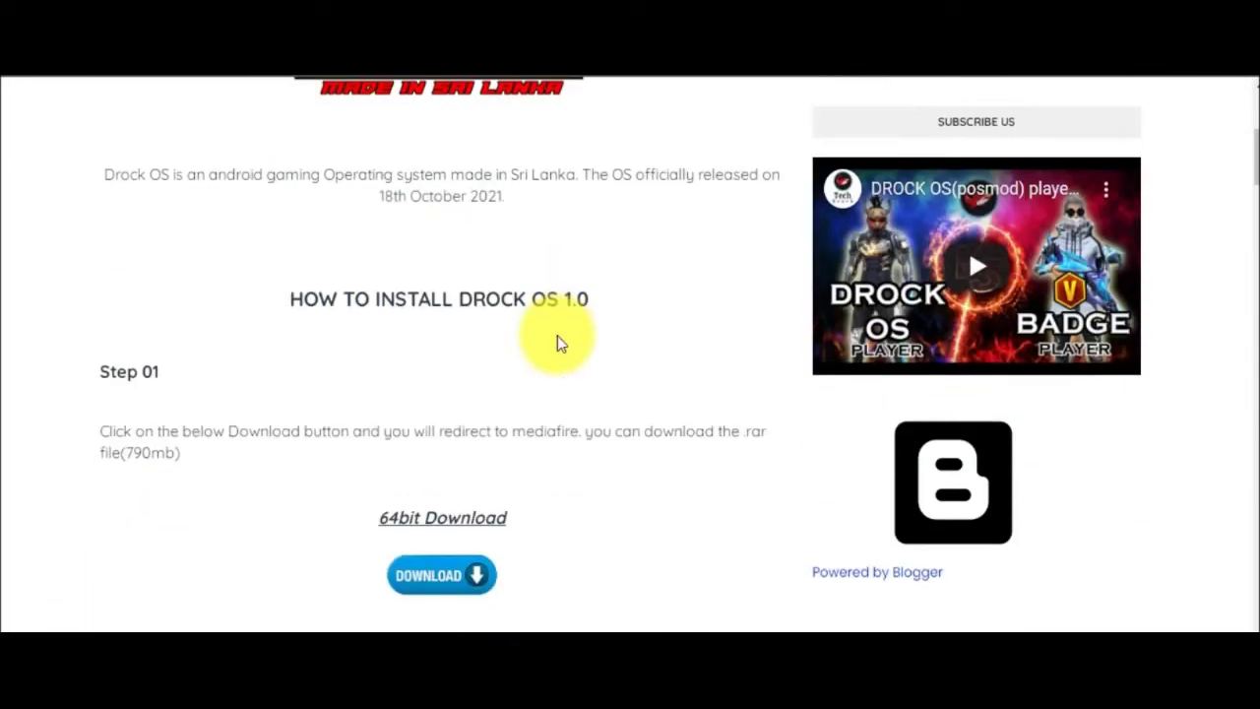
scroll(558, 336, down, 3)
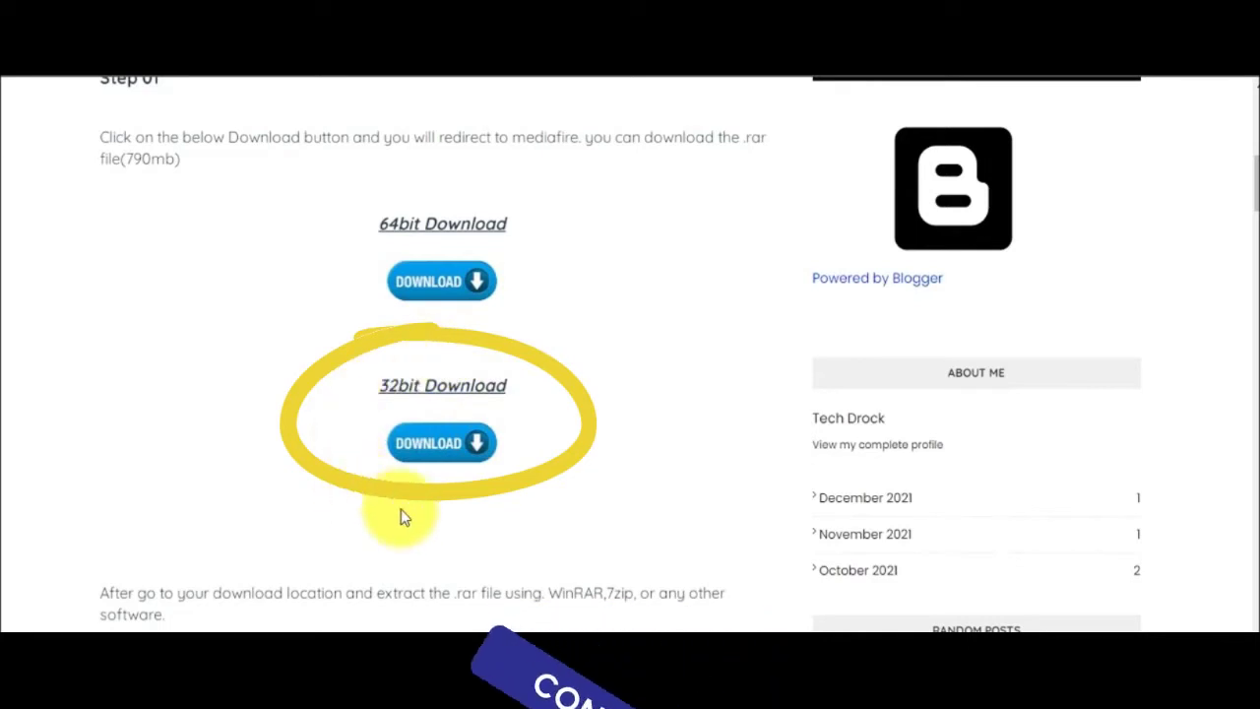
click(473, 449)
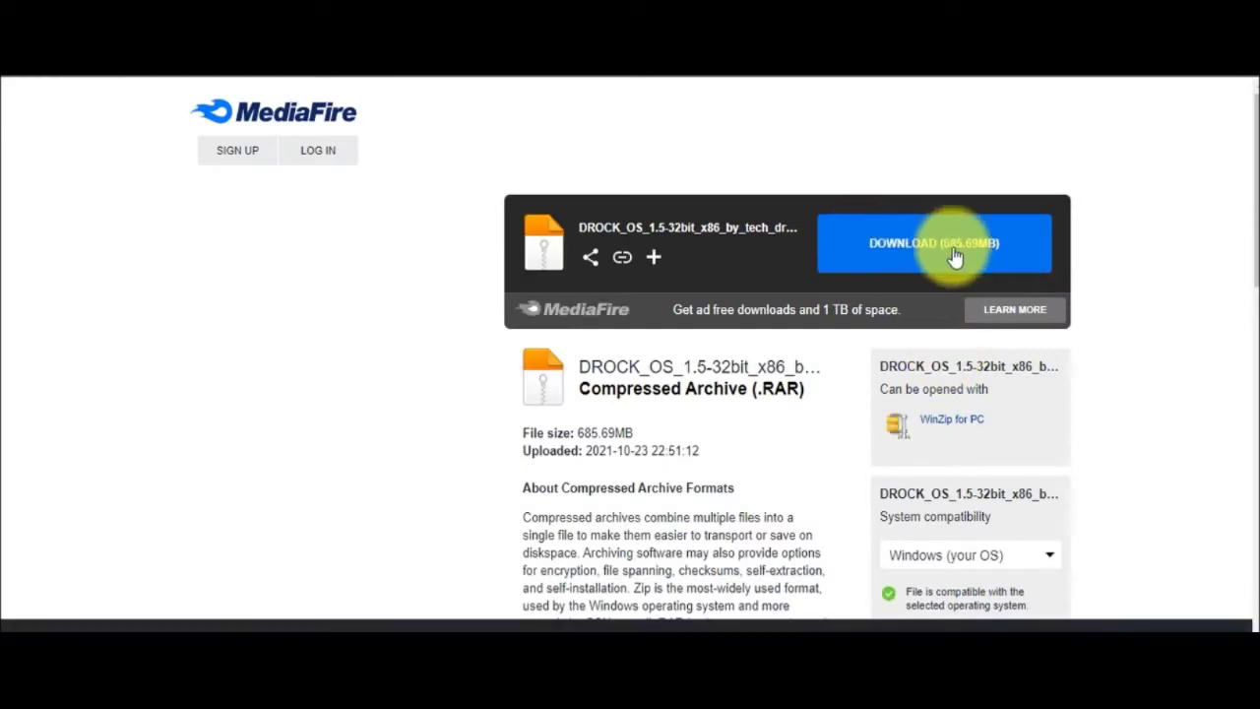
click(950, 256)
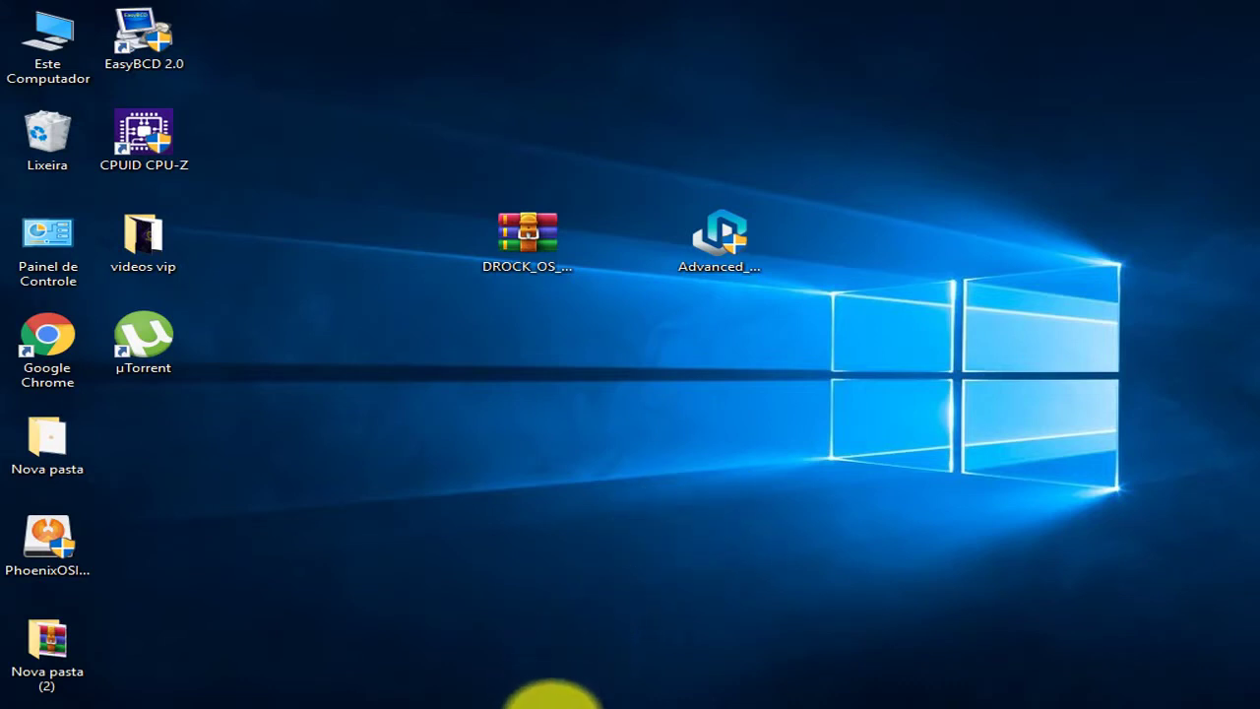
Open Disk Management within the Computer Management console for this computer.
click(549, 705)
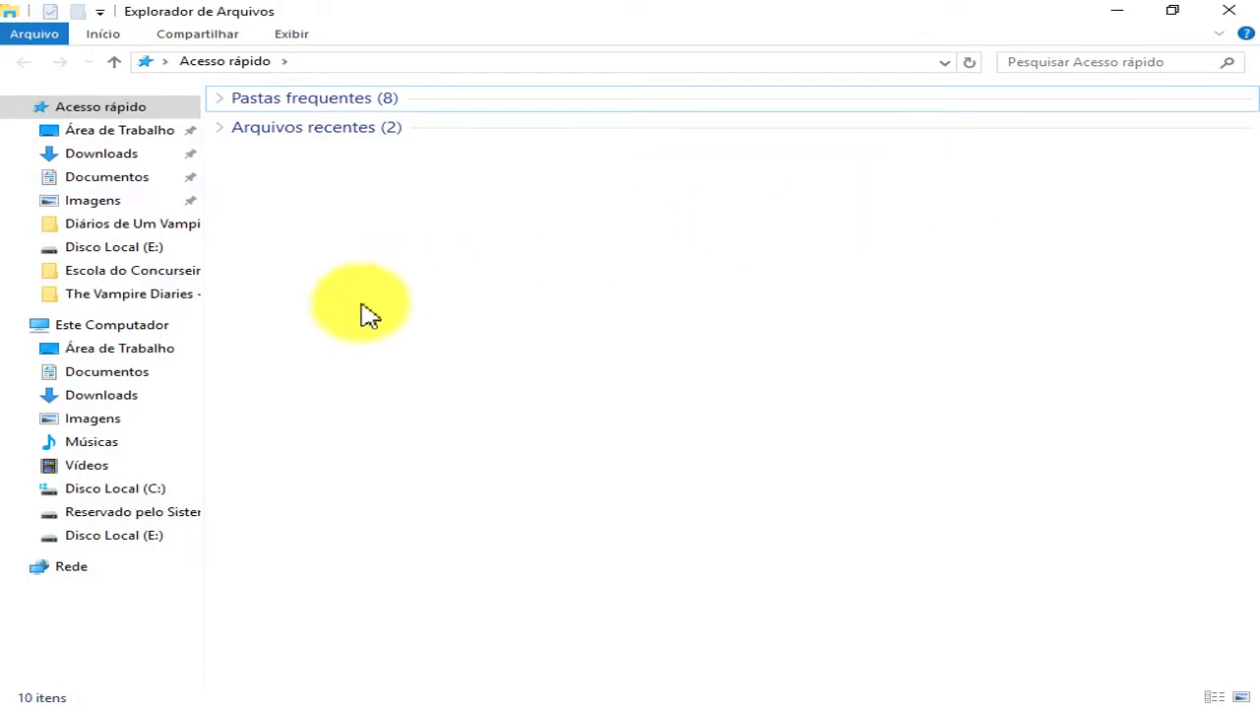
right_click(115, 330)
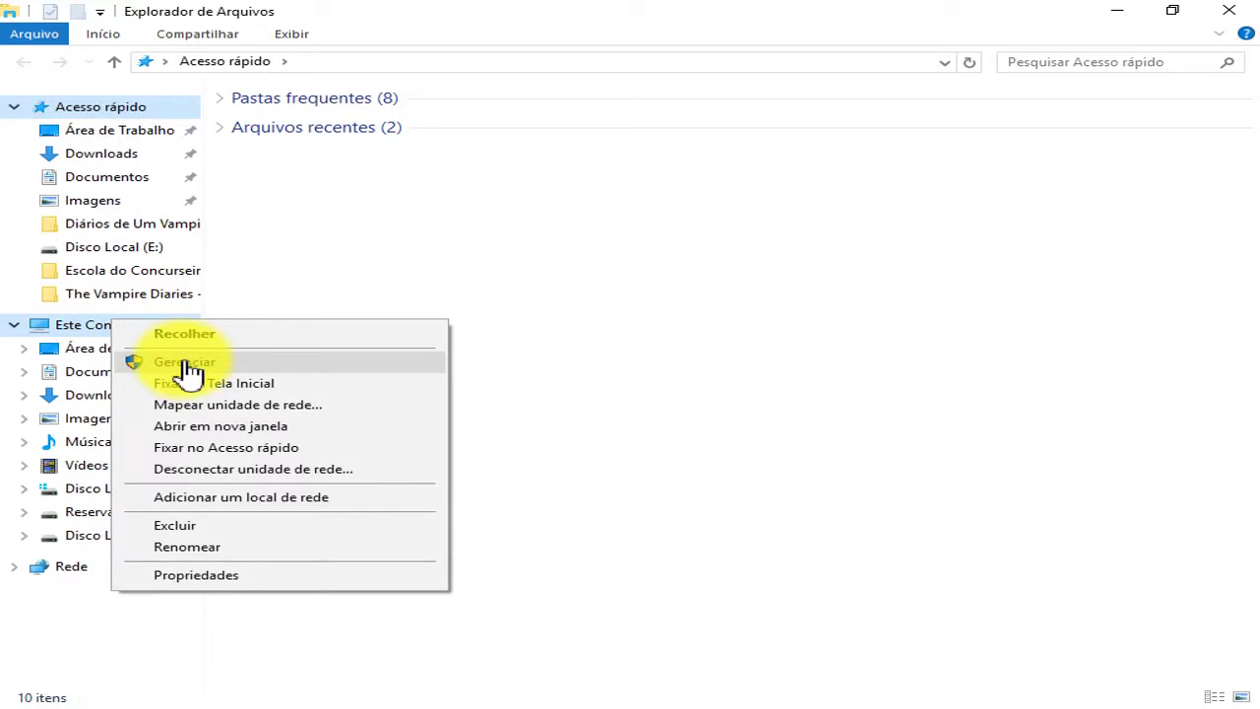
click(186, 364)
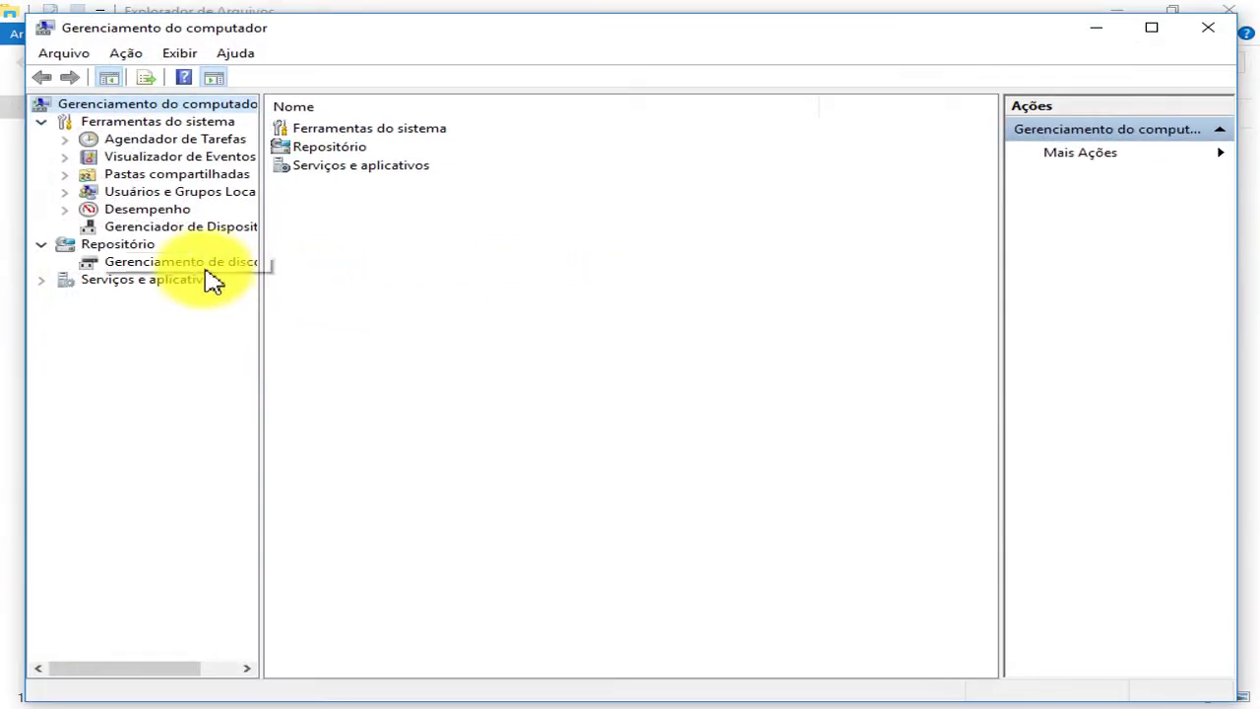
click(208, 266)
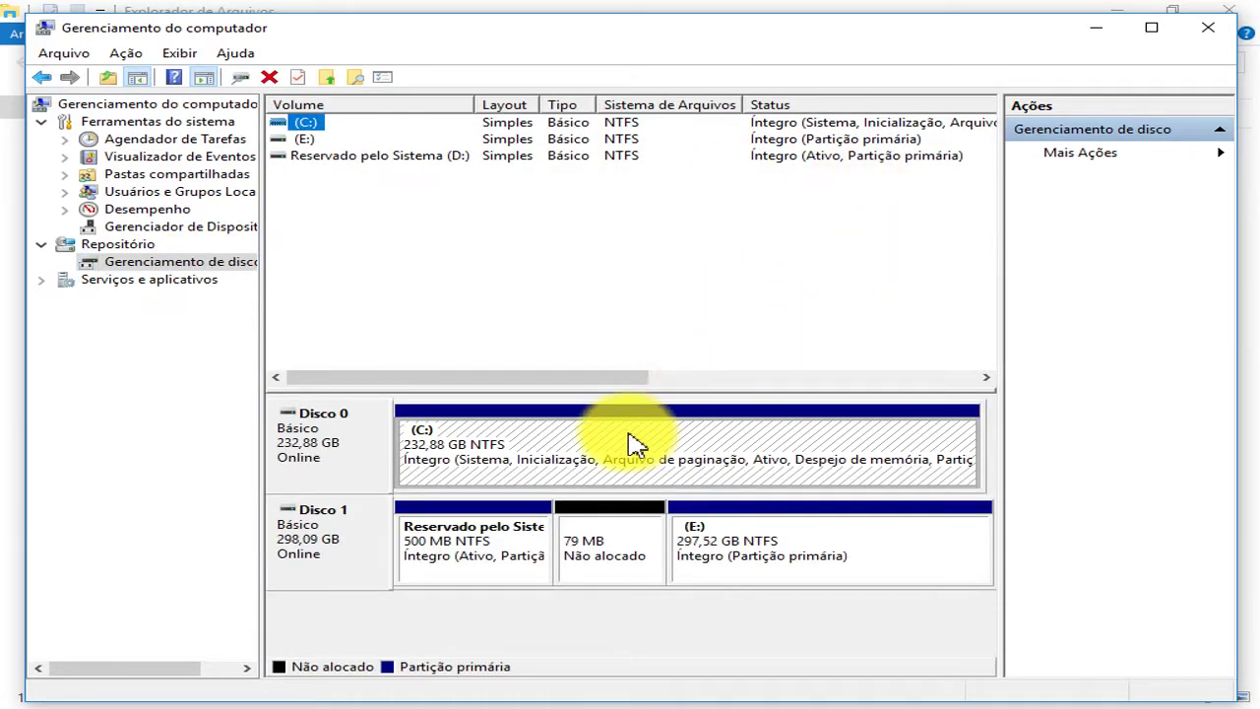
Shrink the C: volume on Disk 0 by 20480 MB.
right_click(669, 459)
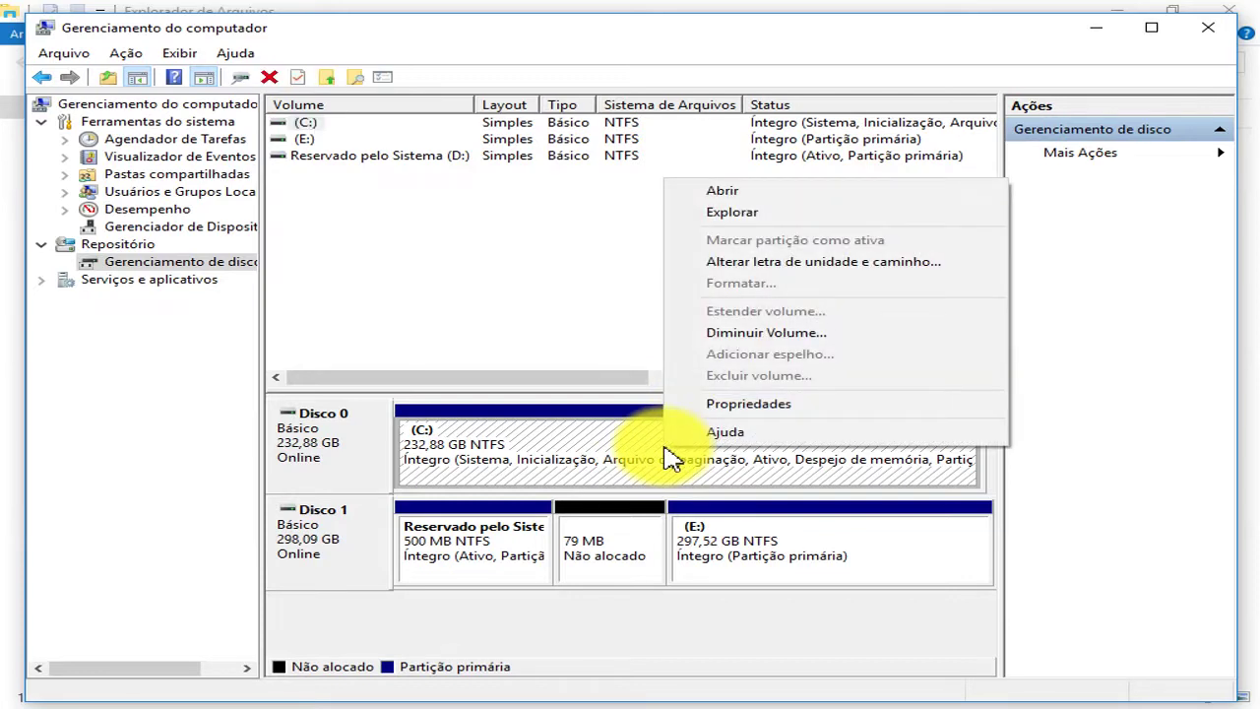
click(759, 335)
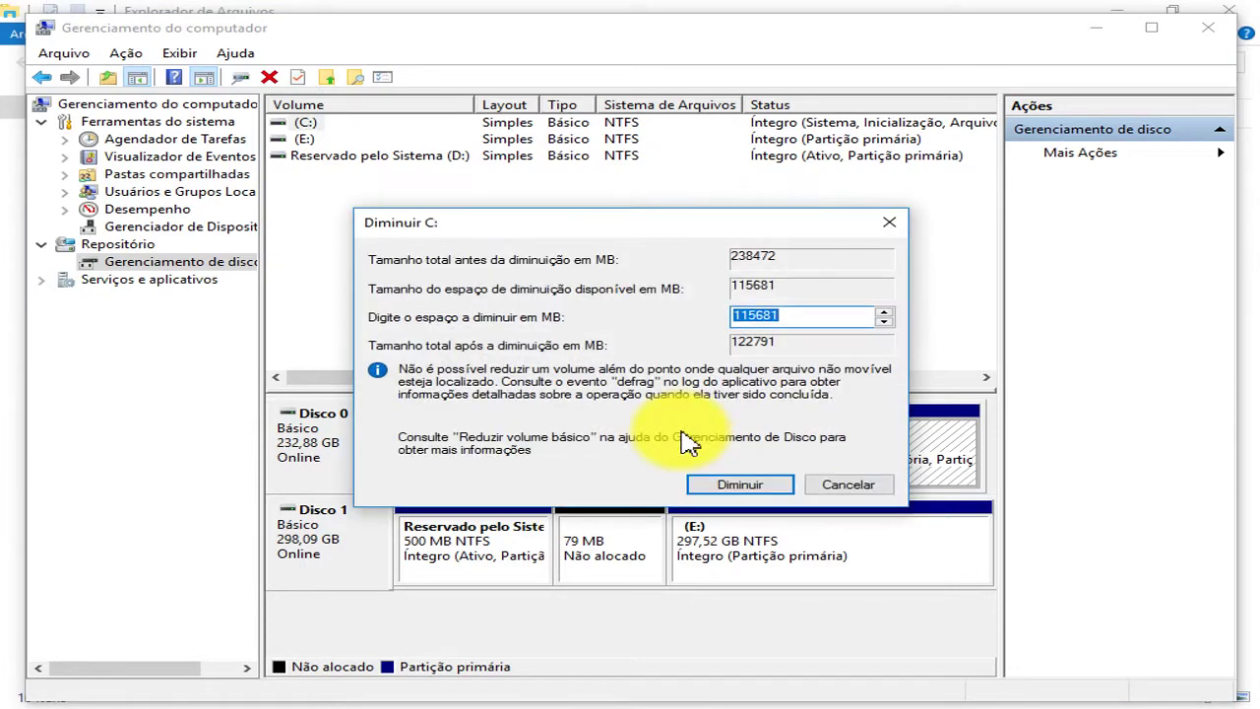
click(814, 320)
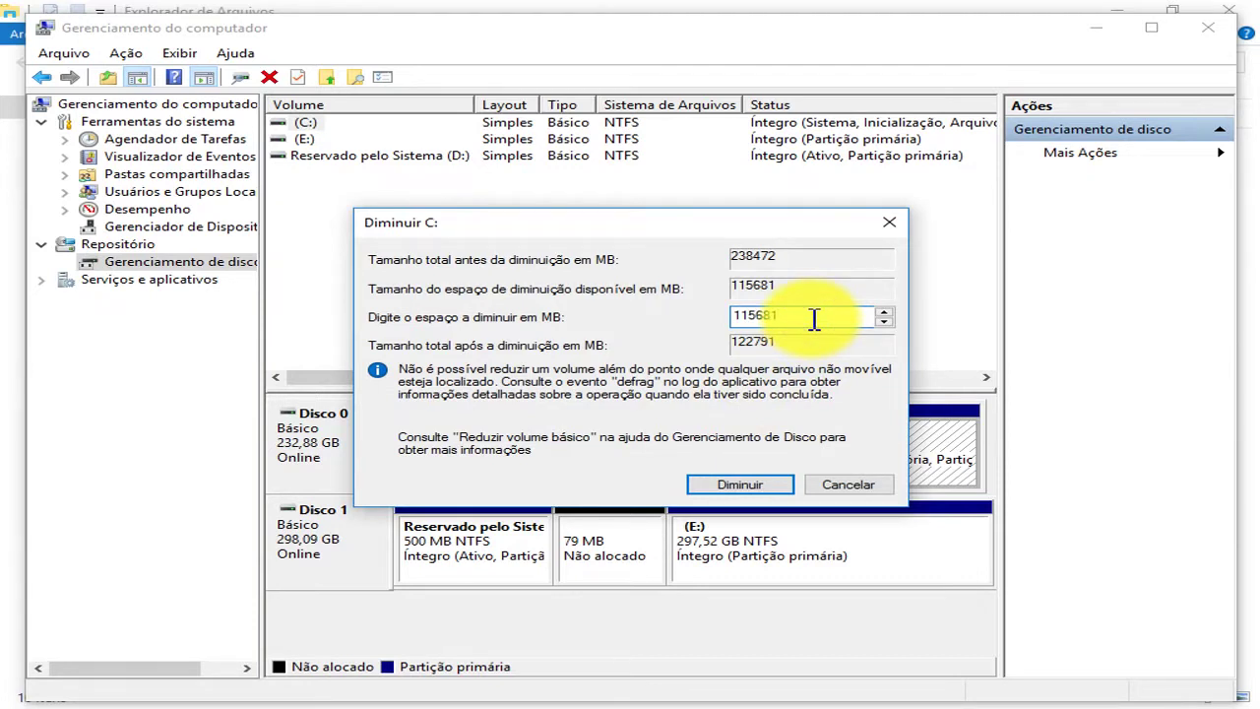
key(BackSpace)
key(BackSpace)
key(BackSpace)
key(BackSpace)
key(BackSpace)
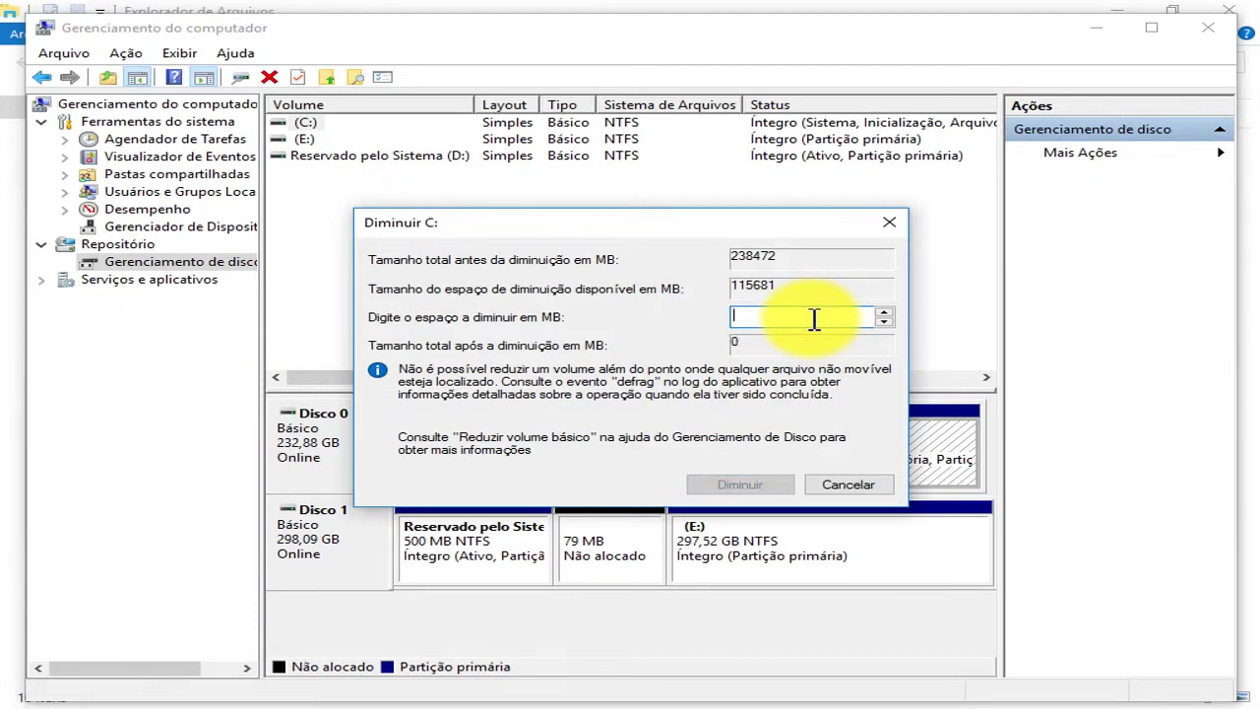
text(20480)
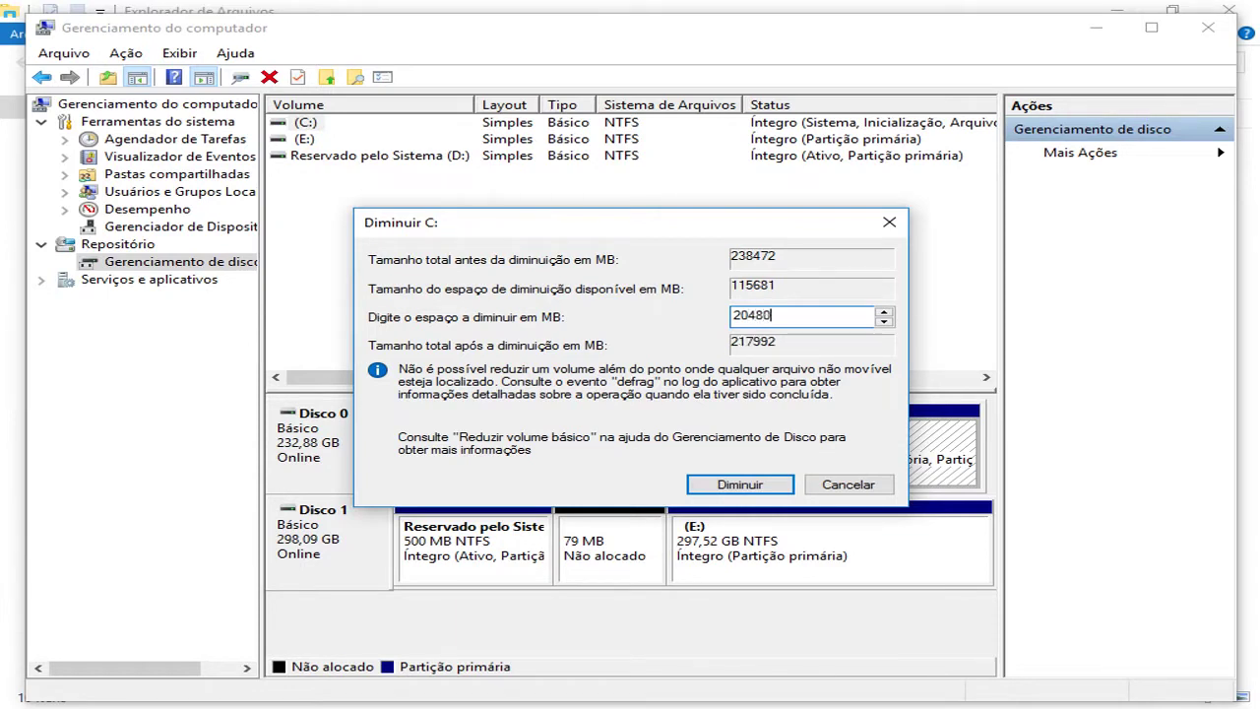
click(746, 493)
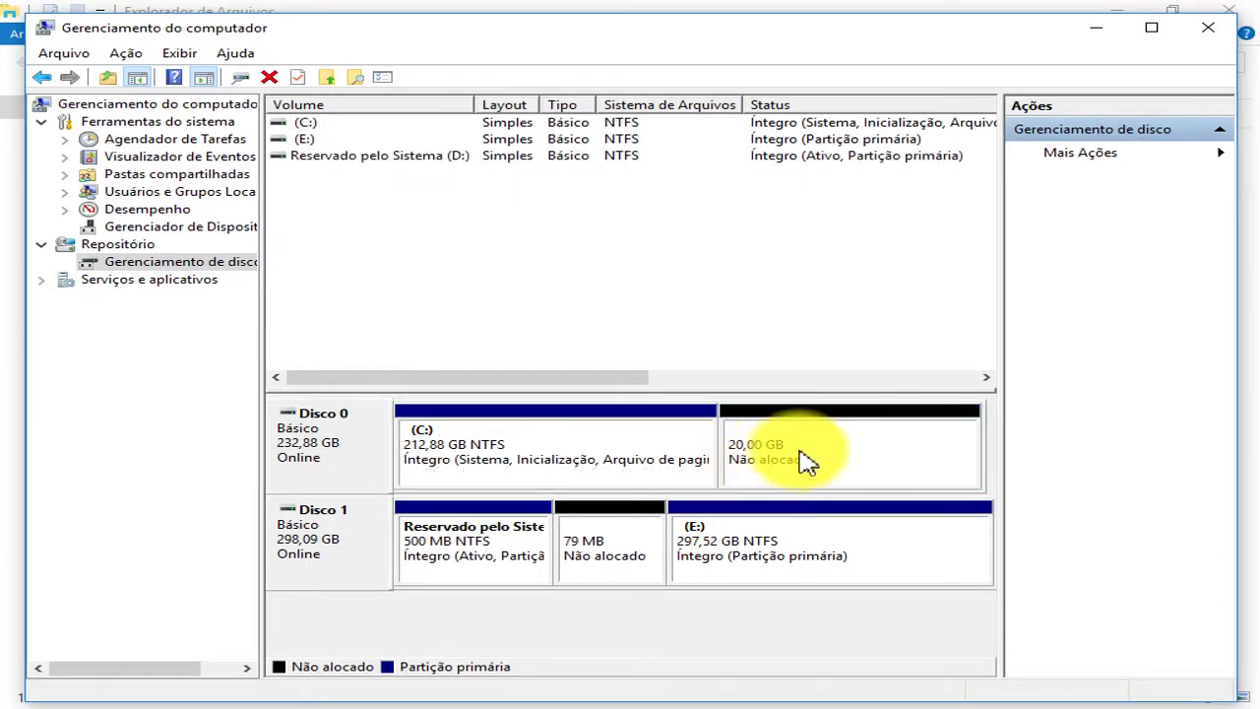
Set up a new simple volume in Disk 0's unallocated space with size 20480 MB and drive letter P.
right_click(806, 463)
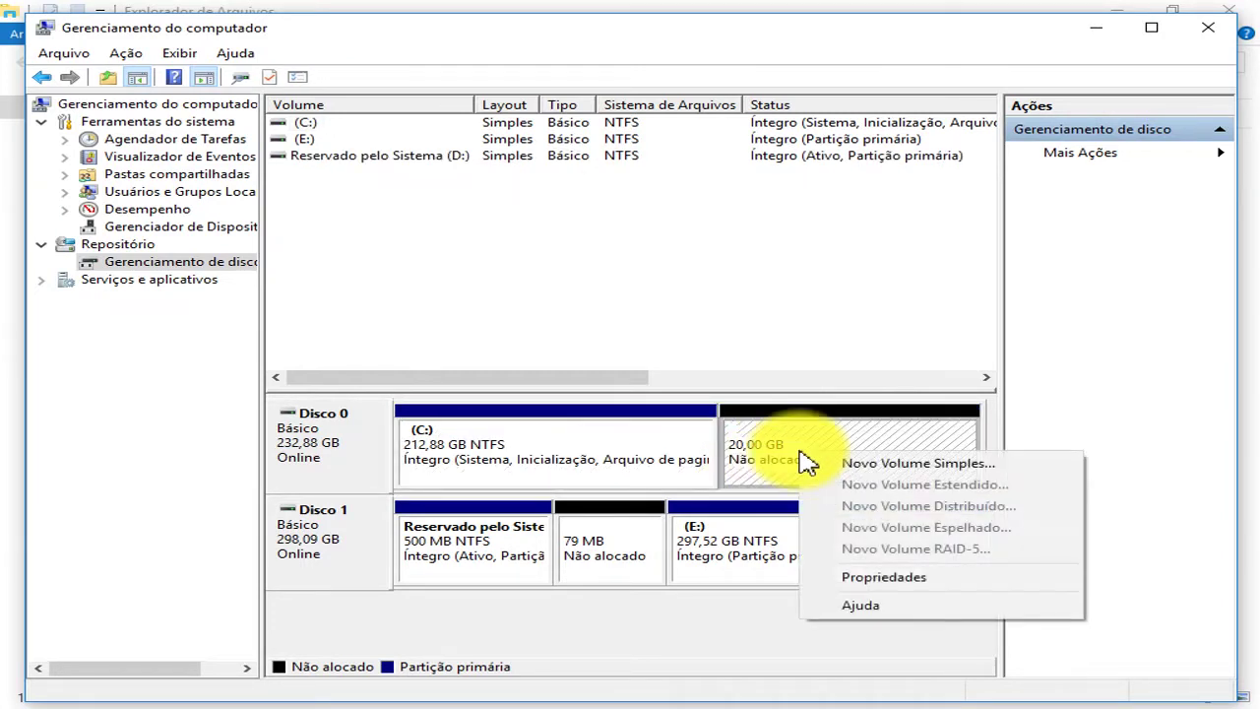
click(871, 465)
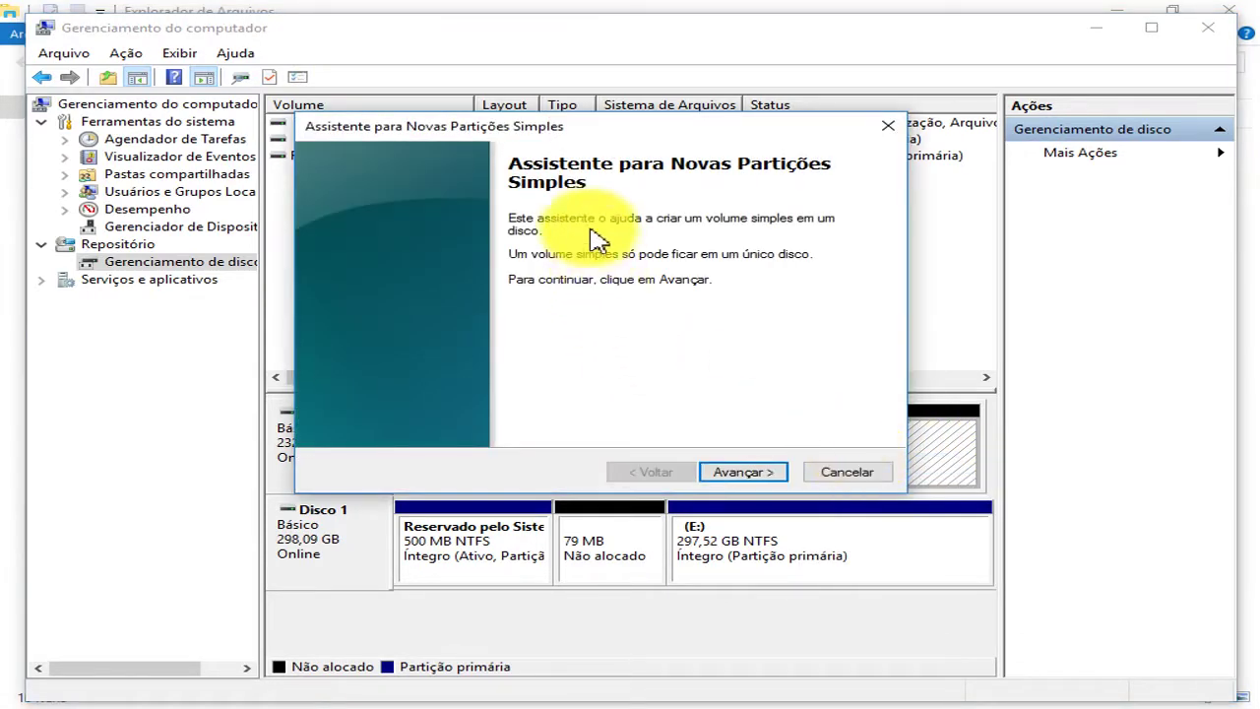
click(749, 474)
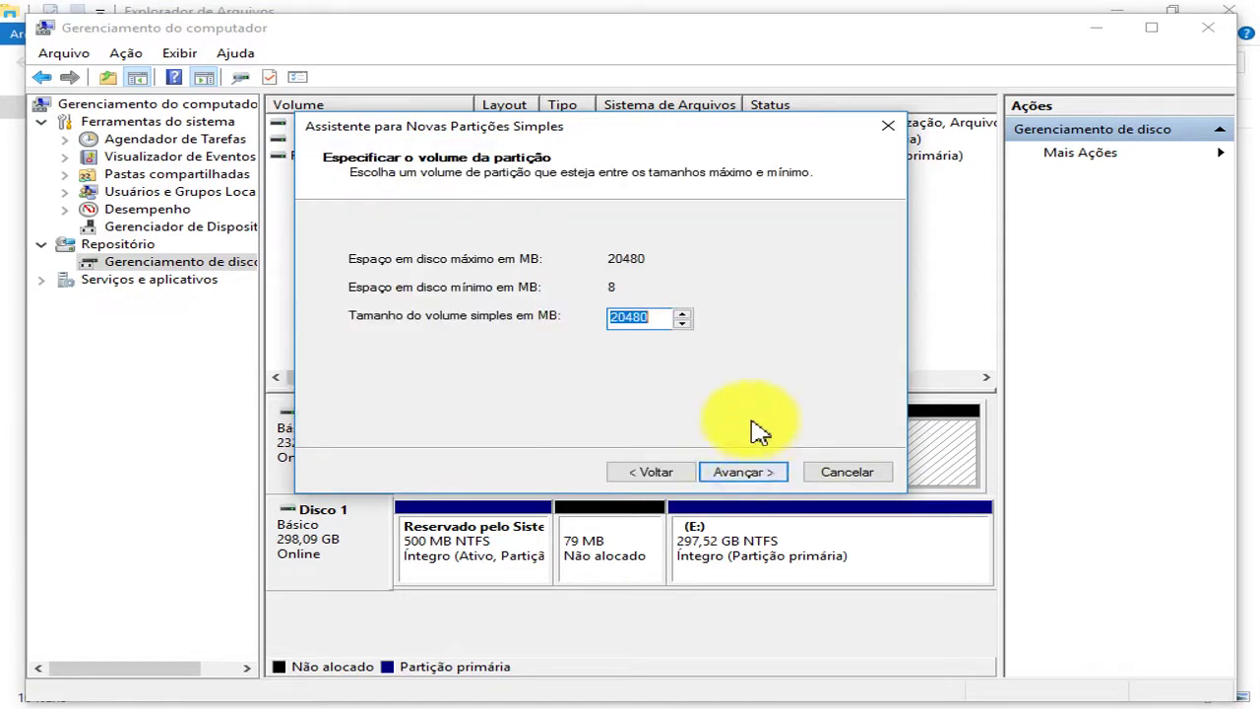
click(750, 473)
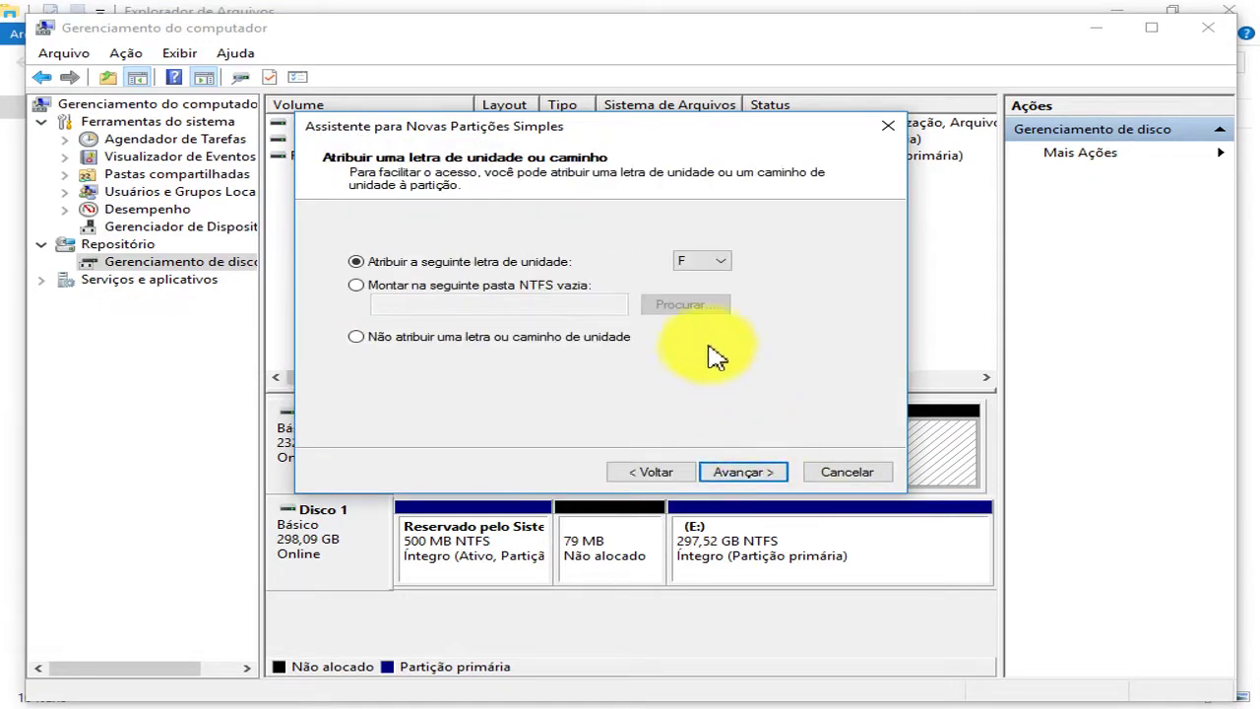
click(730, 268)
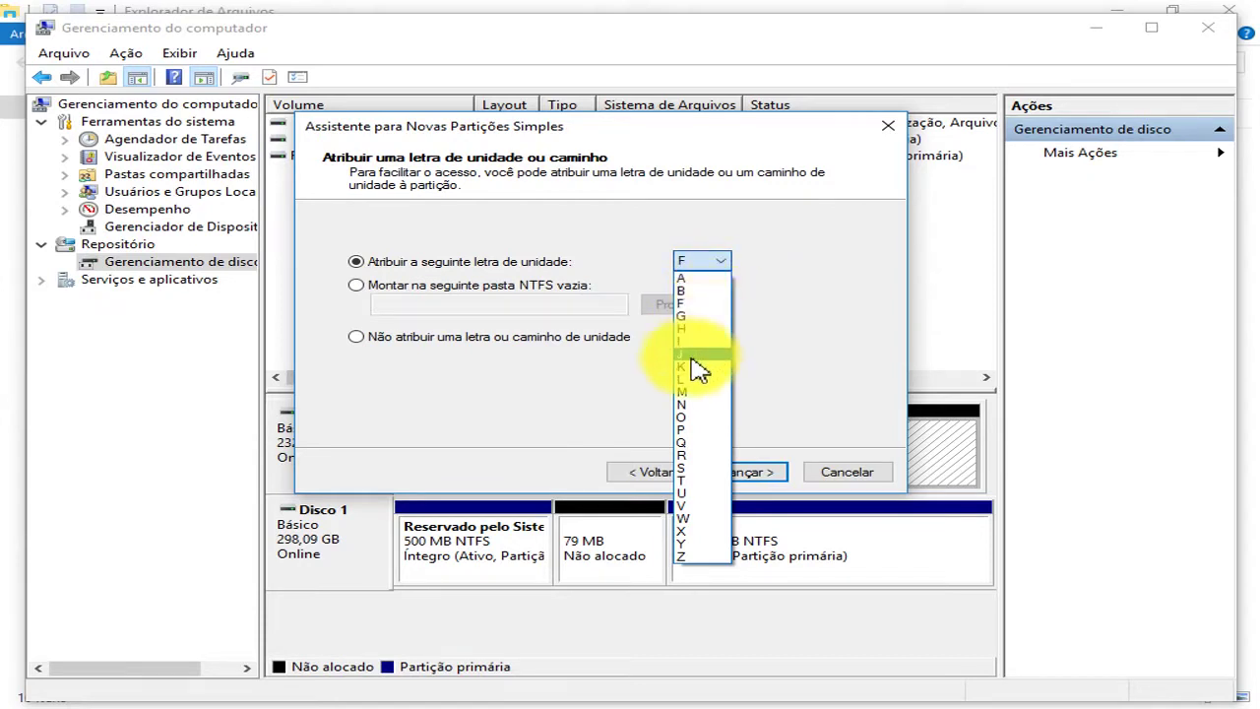
click(686, 431)
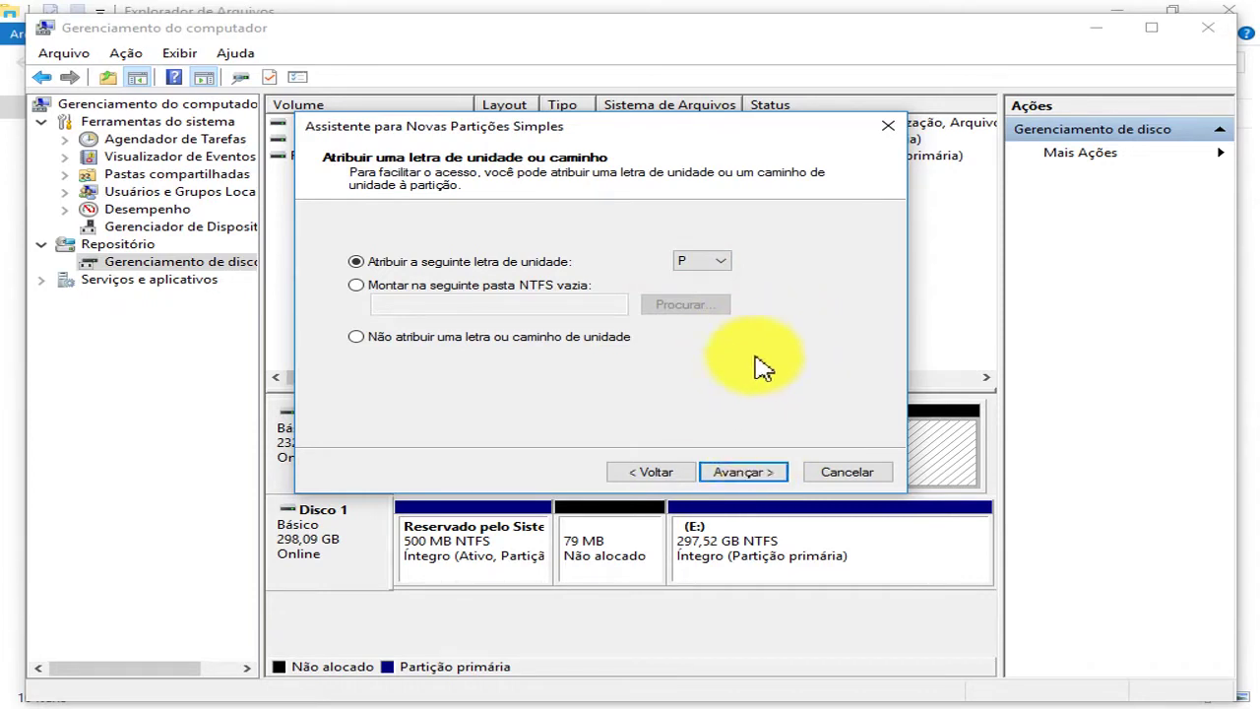
click(745, 473)
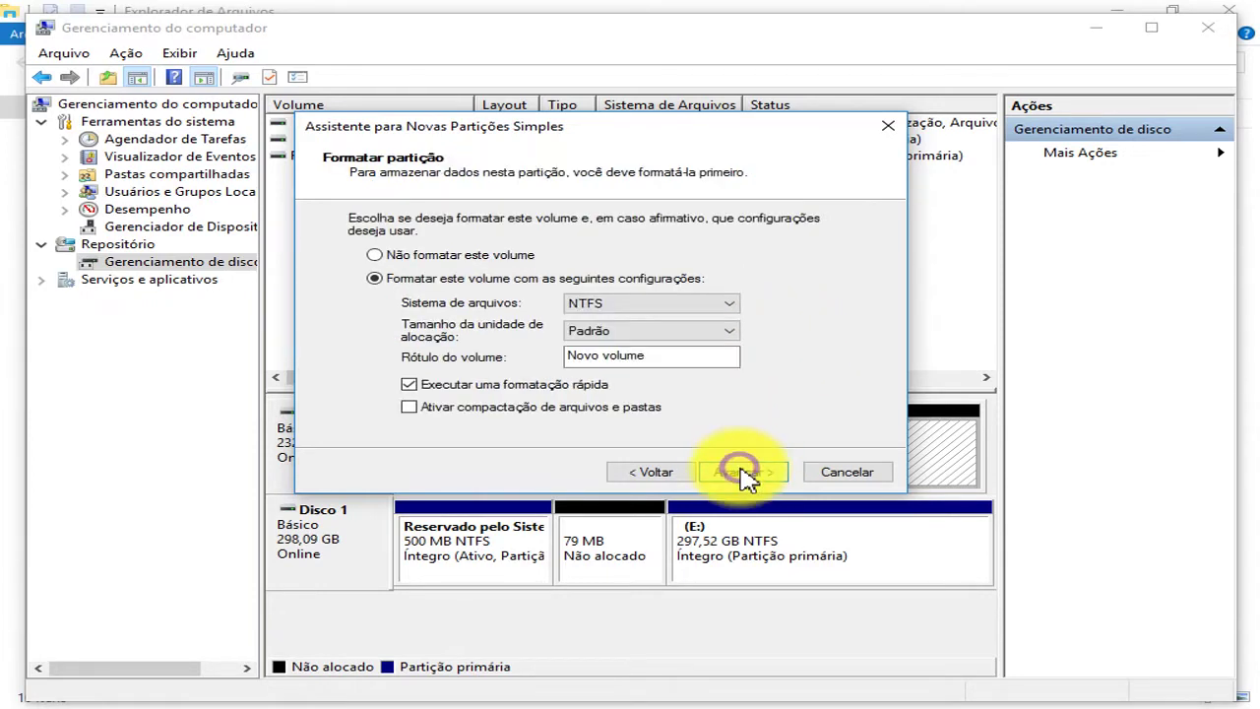
Label the new NTFS volume MAGO, finish creating it with quick format, and close the management and file windows.
double_click(695, 357)
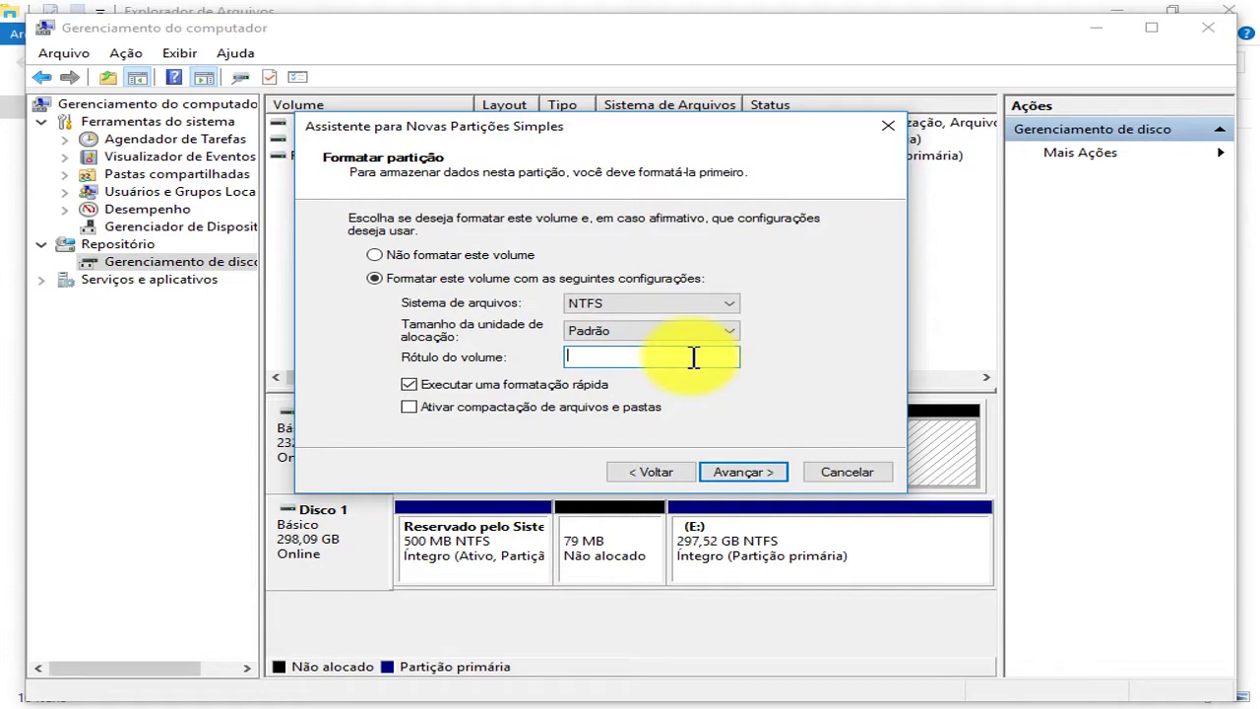
text(MAGO)
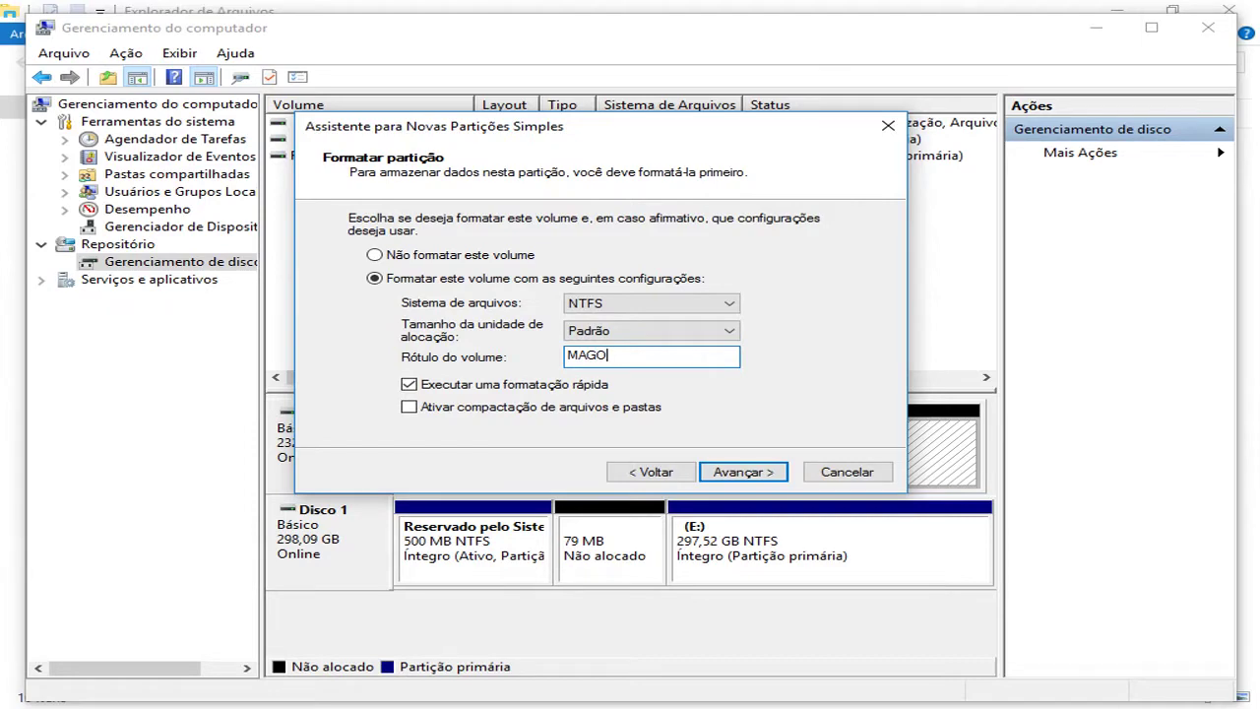
click(758, 475)
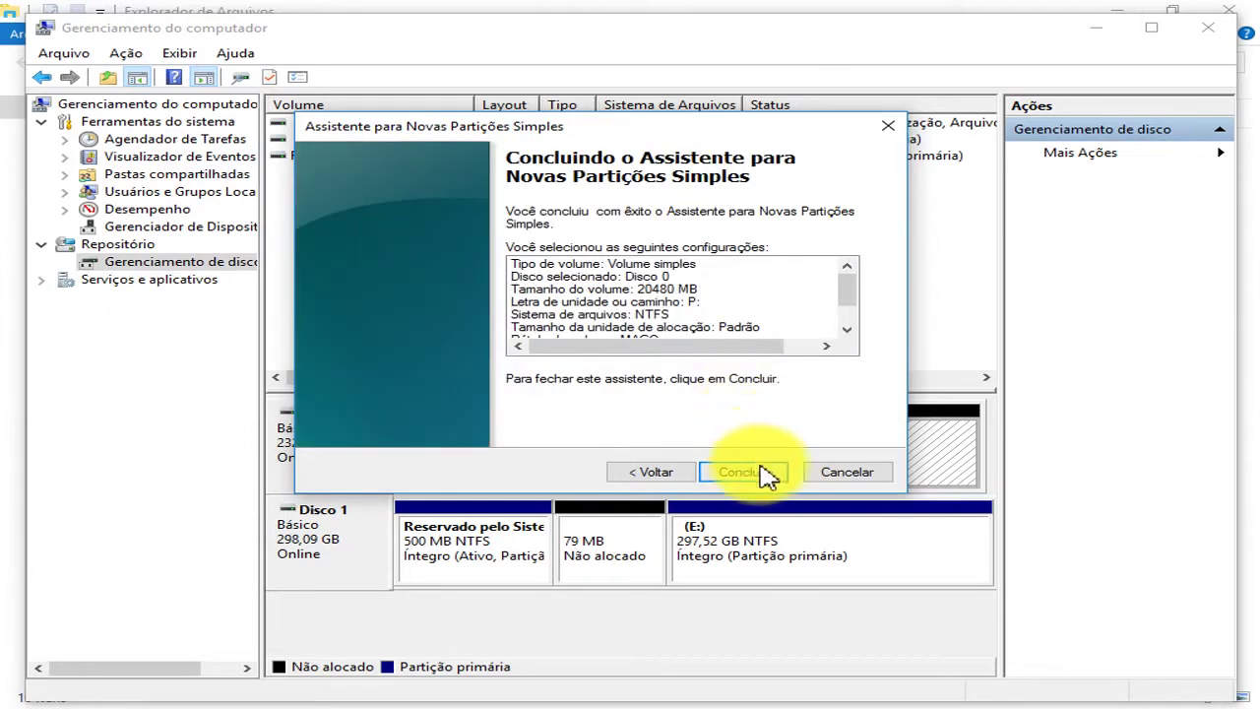
click(764, 474)
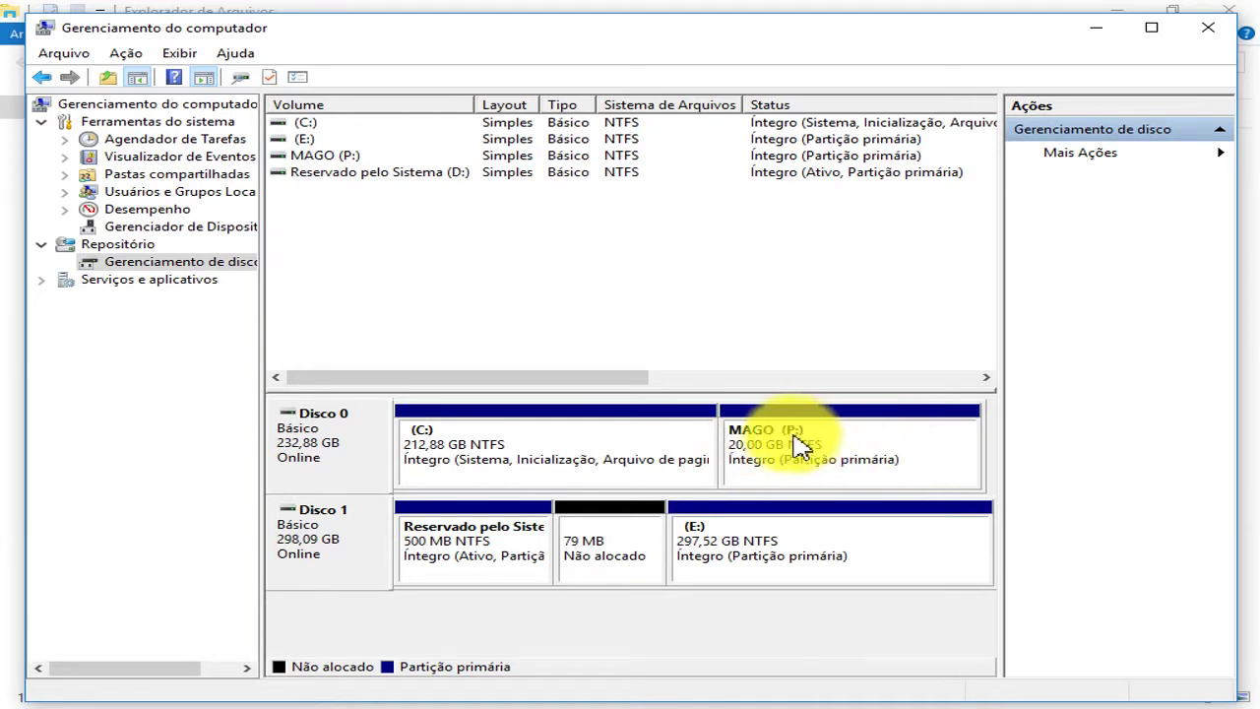
click(1202, 32)
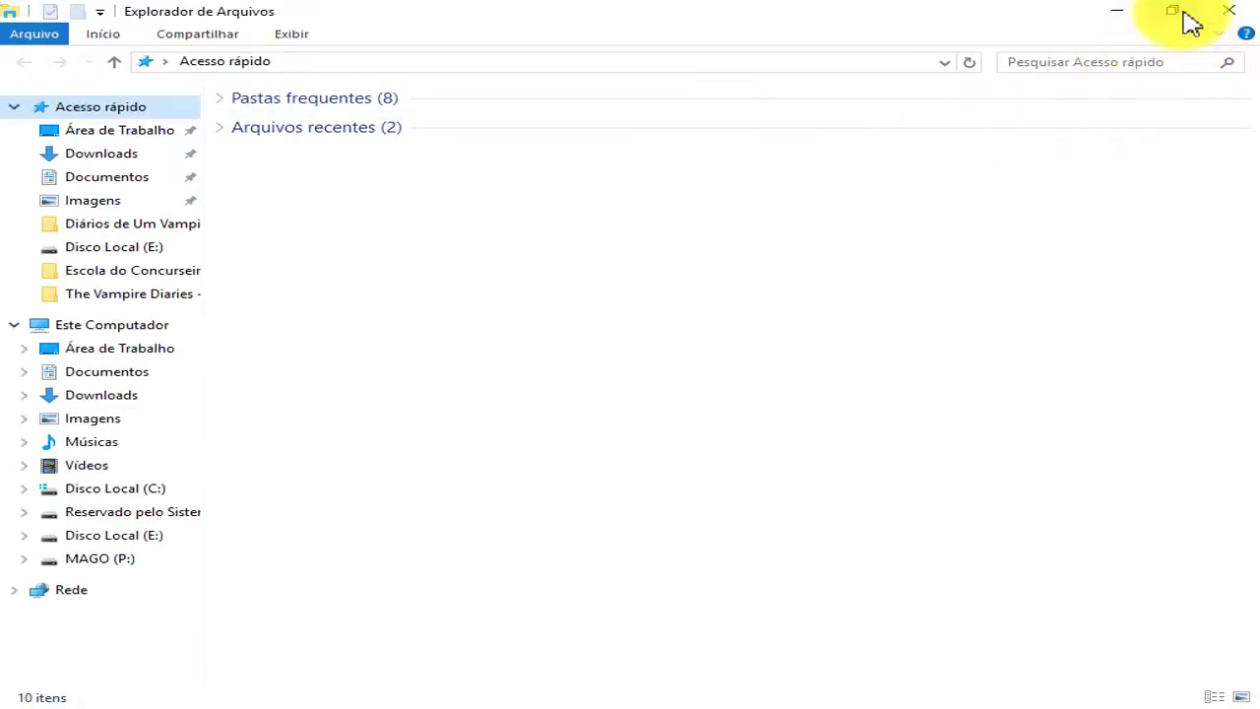
click(1248, 22)
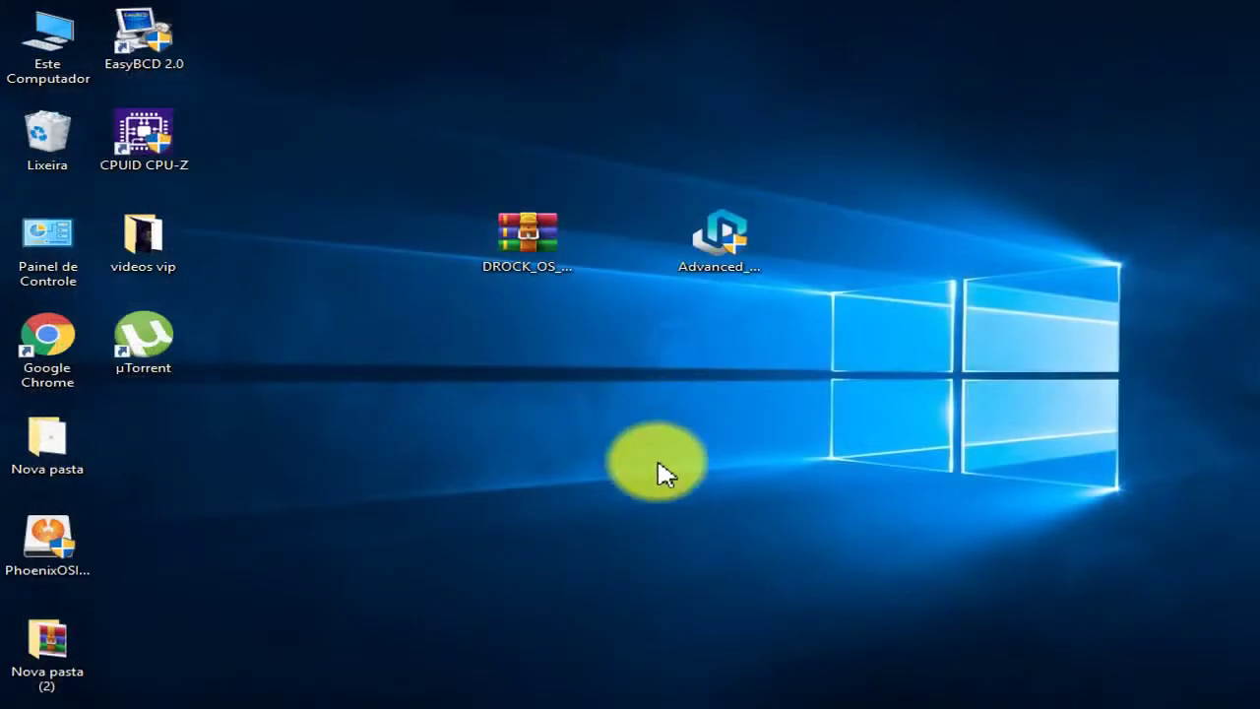
Extract the DROCK_OS_1.5-32bit_x86_by_tech_drock archive onto the desktop and move the extracted disc image to an empty area below the archive.
right_click(543, 268)
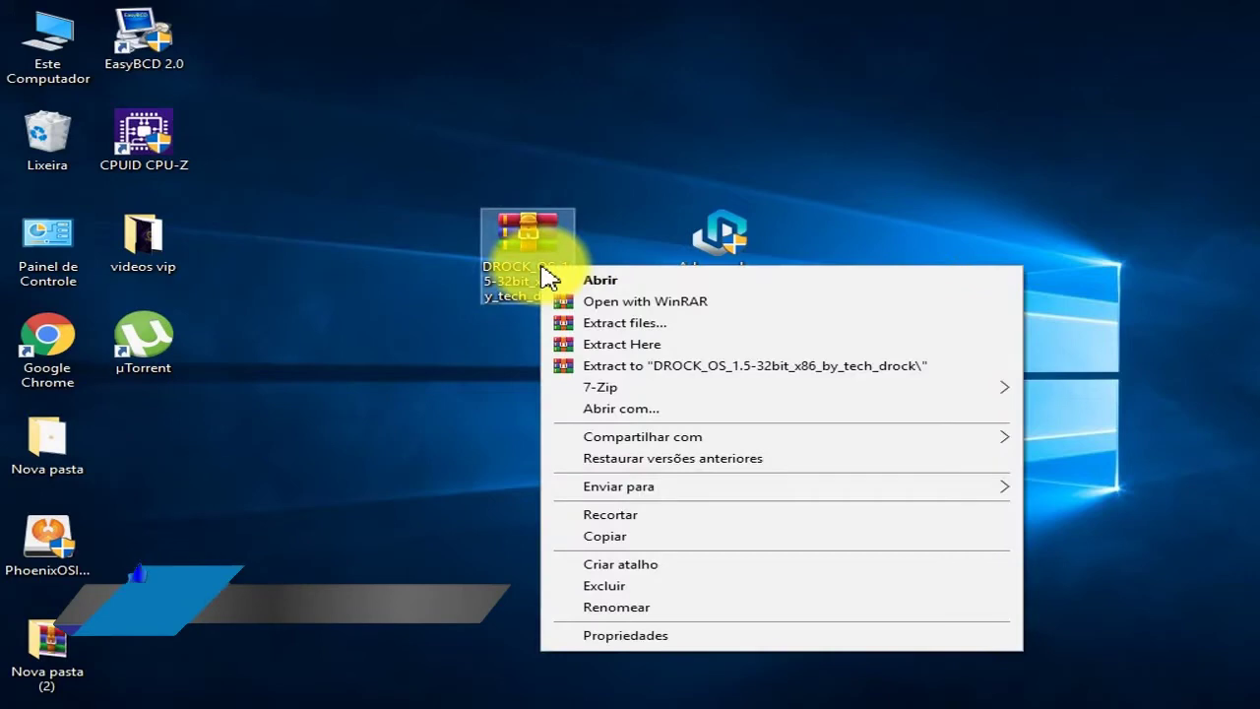
click(640, 345)
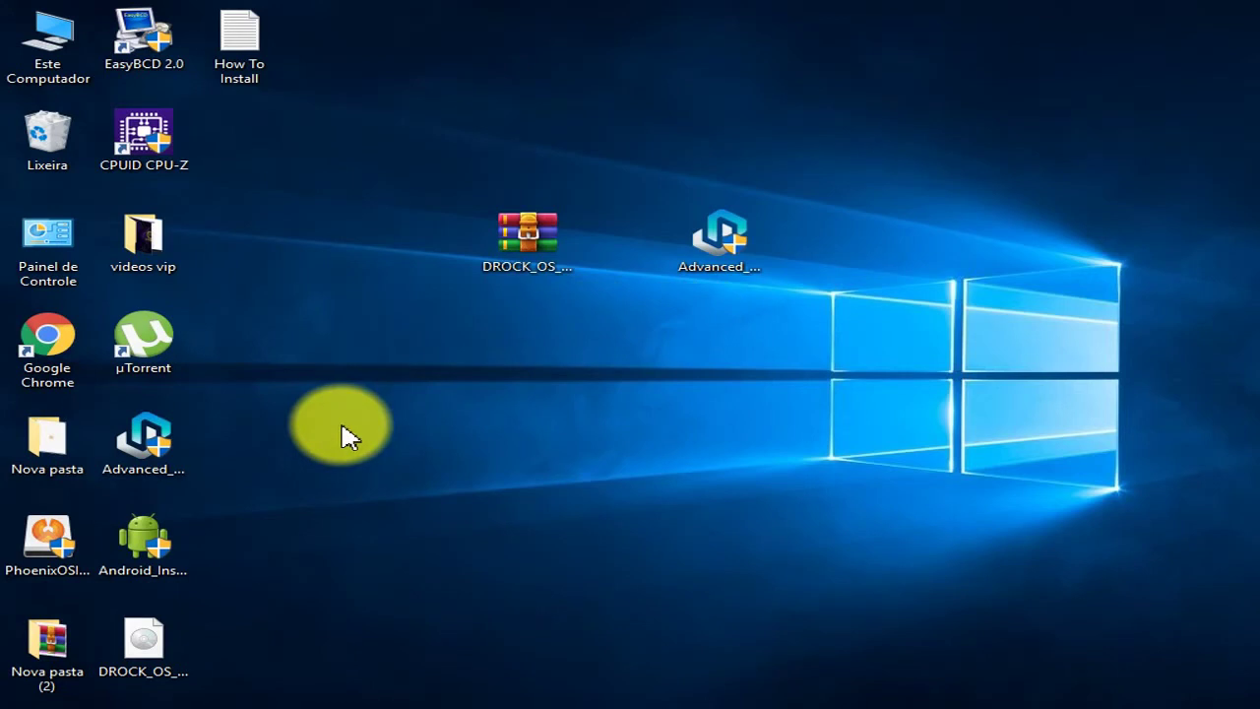
click(148, 653)
drag(167, 645, 459, 433)
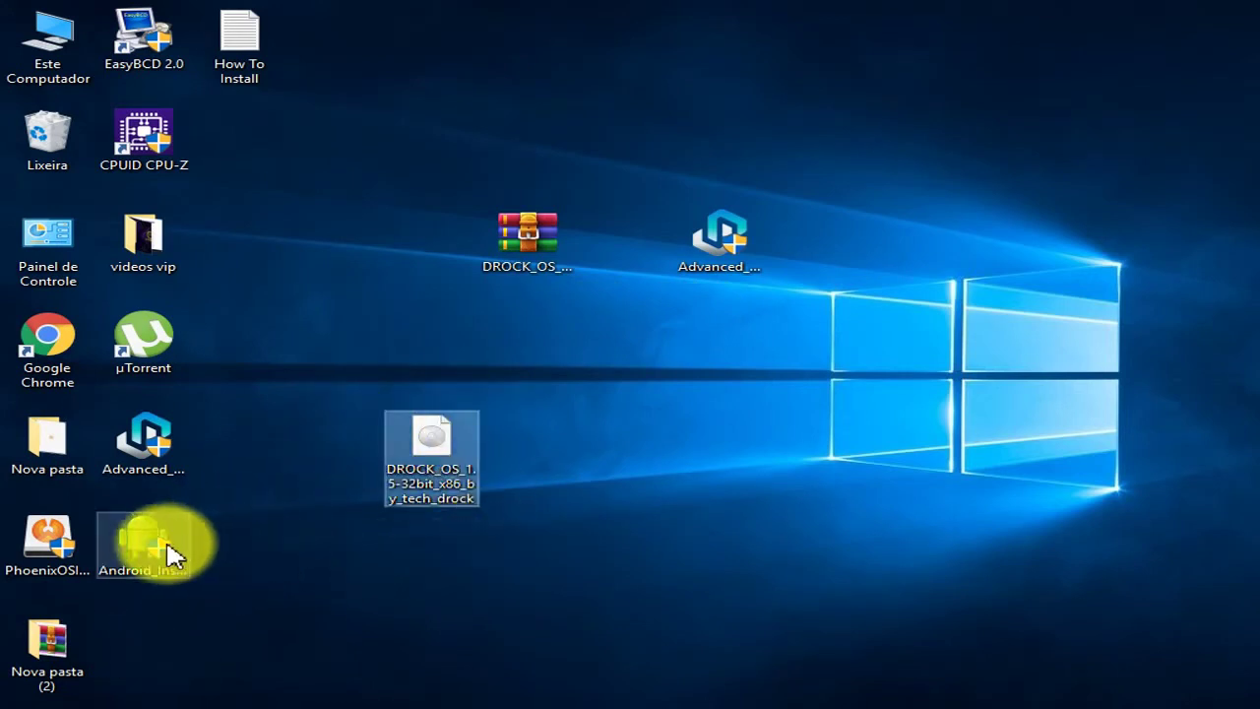
click(569, 451)
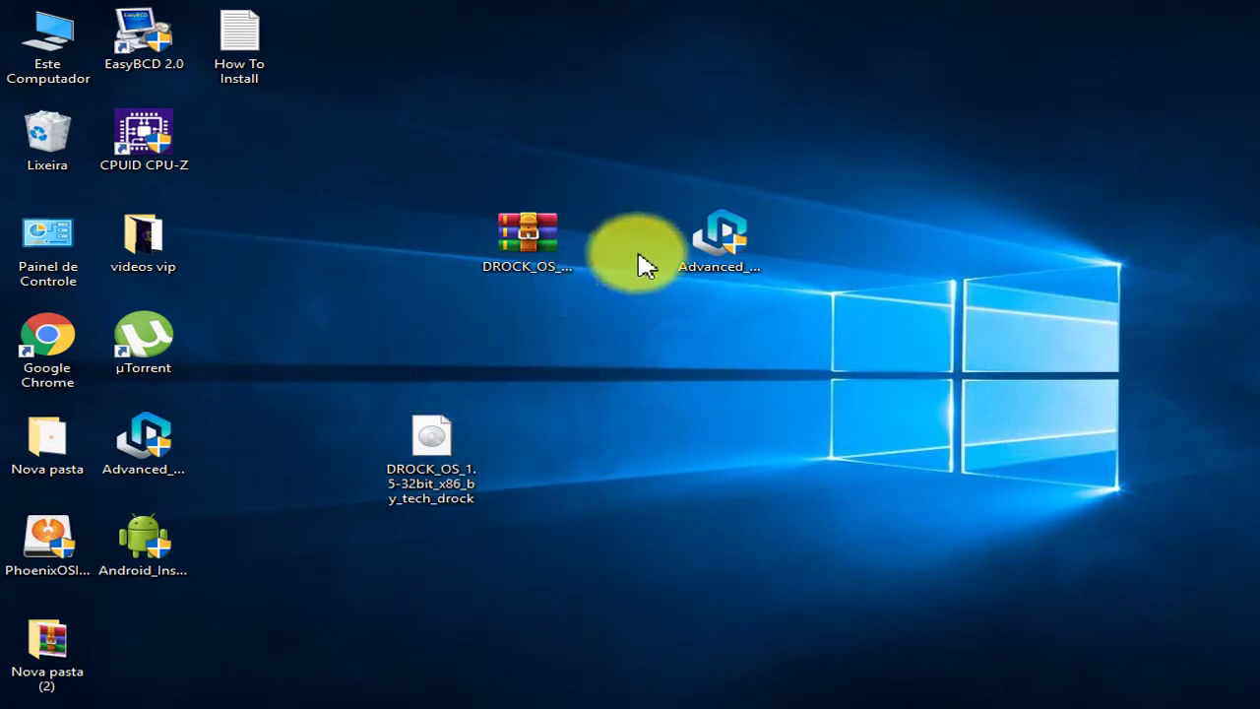
Run Advanced_Android-x86_Installer_v1.8_Lite from the desktop as administrator.
click(740, 246)
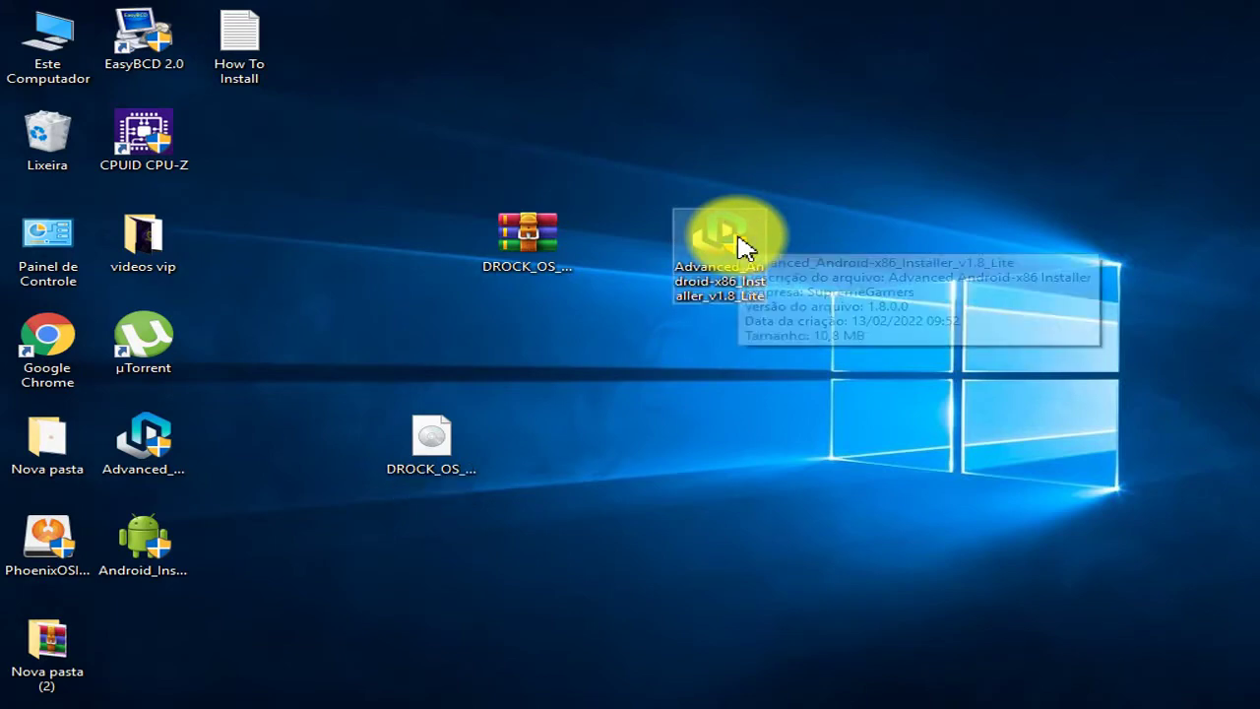
right_click(717, 268)
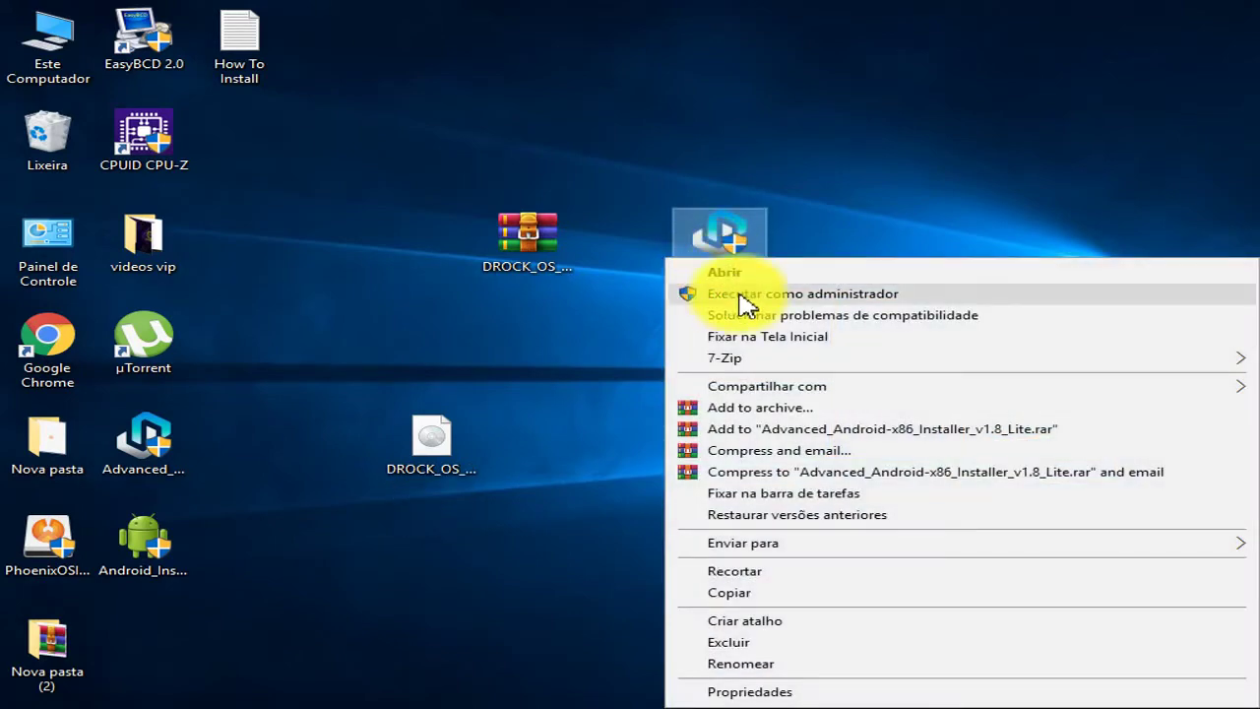
click(738, 293)
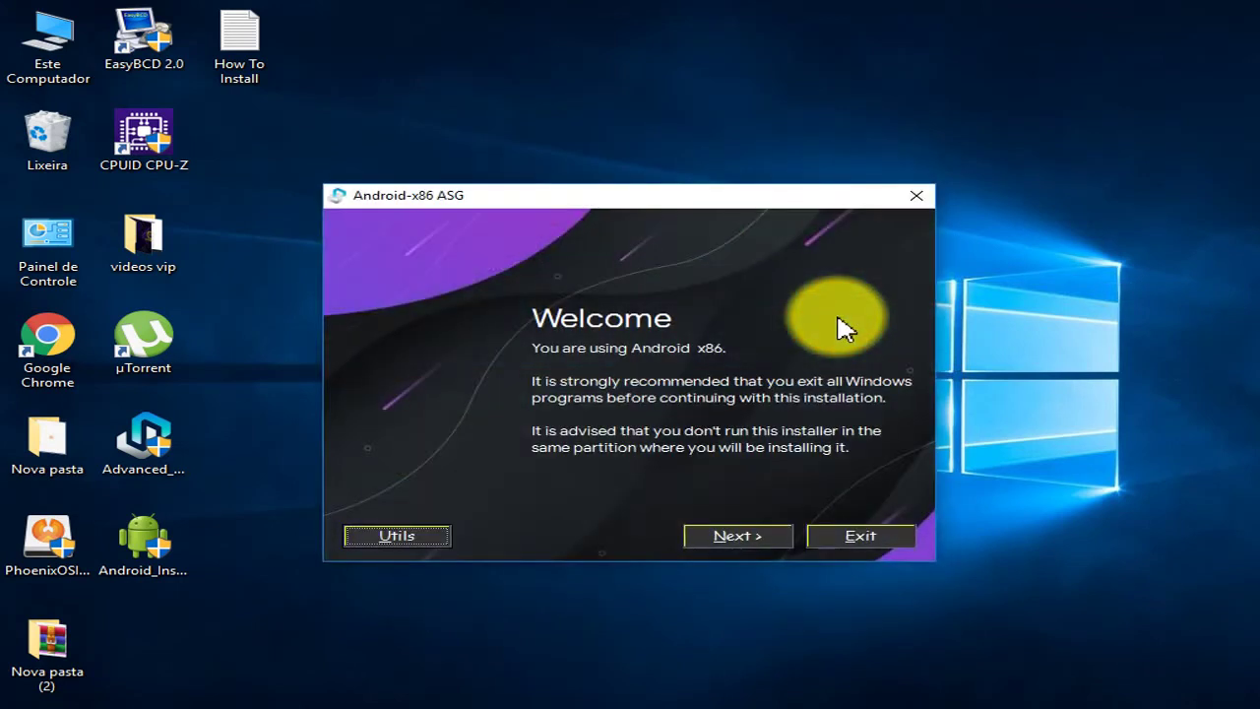
Proceed past the welcome page and load the DROCK_OS_1.5-32bit_x86_by_tech_drock disc image from the desktop as the OS package.
click(756, 542)
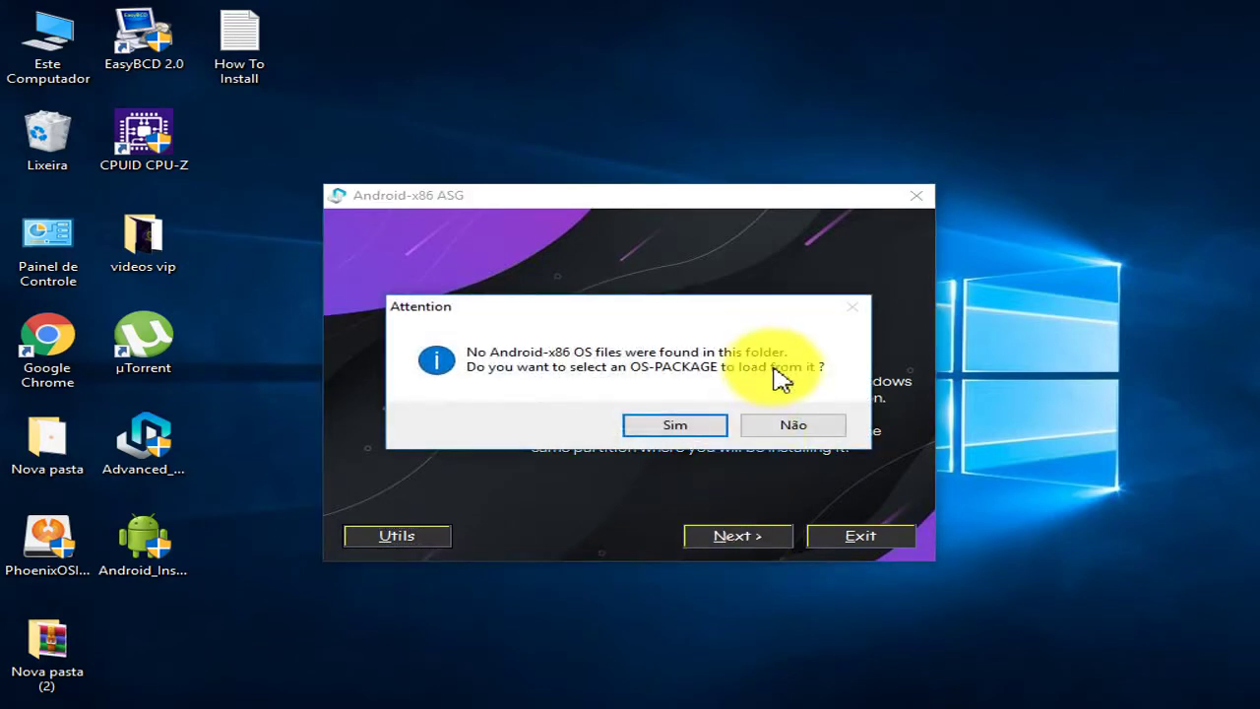
click(698, 426)
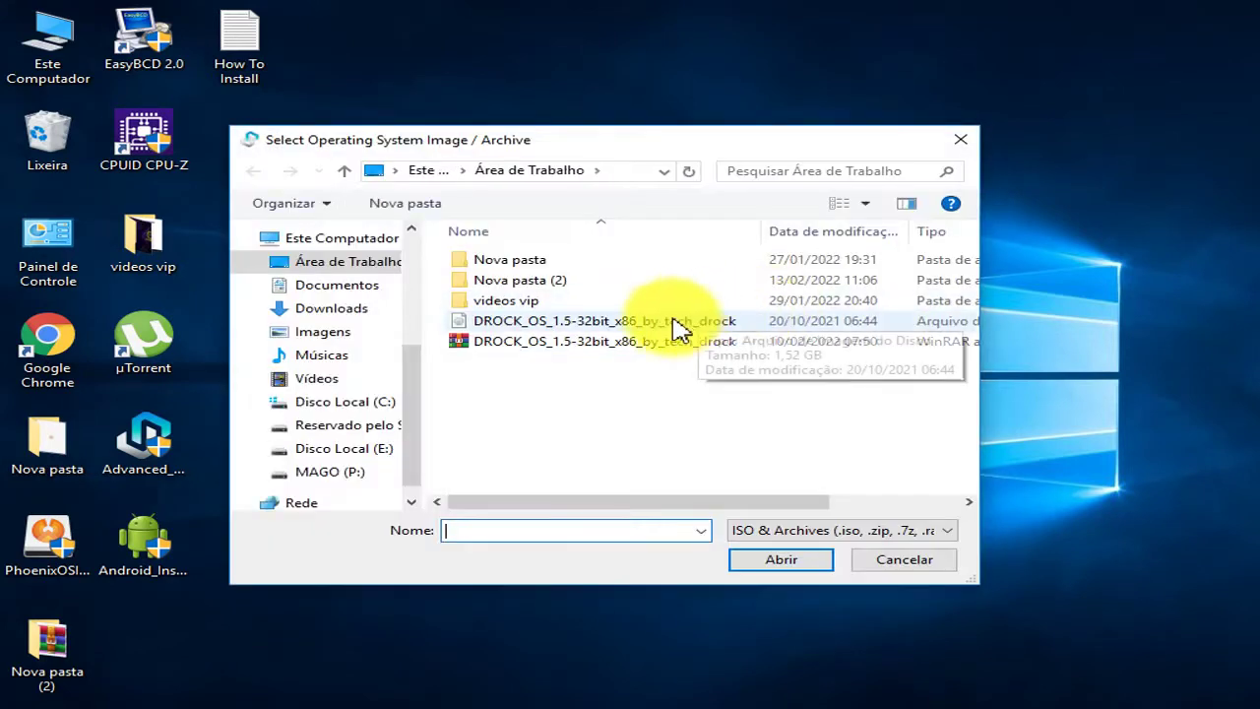
click(620, 325)
click(773, 567)
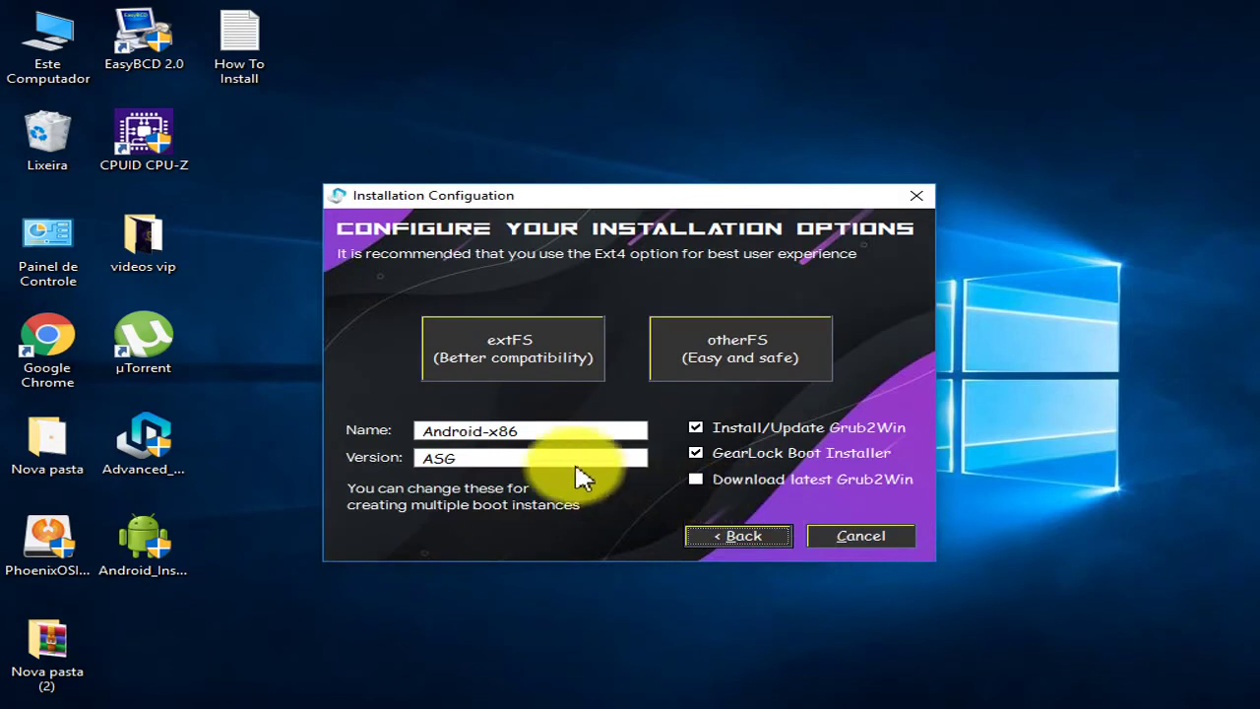
Name the installation Drock Os and set its version to 1.5.
click(548, 431)
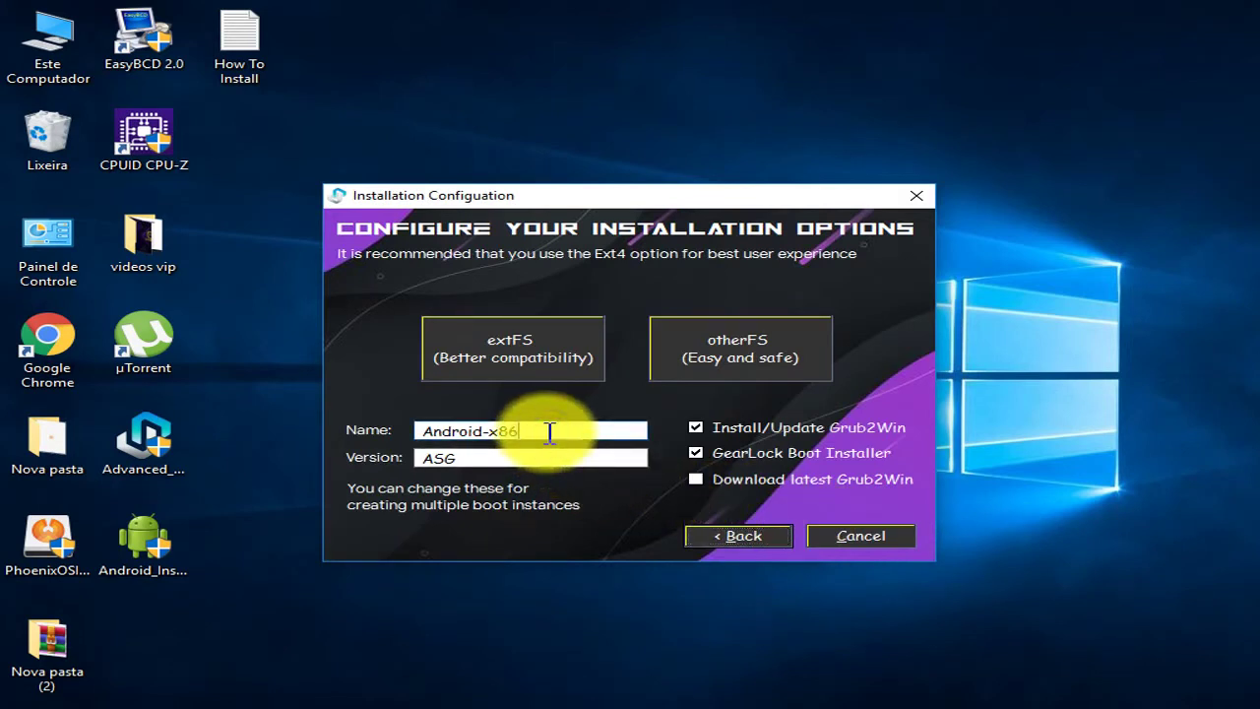
key(BackSpace)
key(BackSpace)
key(BackSpace)
key(BackSpace)
key(BackSpace)
key(BackSpace)
key(BackSpace)
key(BackSpace)
key(BackSpace)
key(BackSpace)
key(BackSpace)
text(Dr)
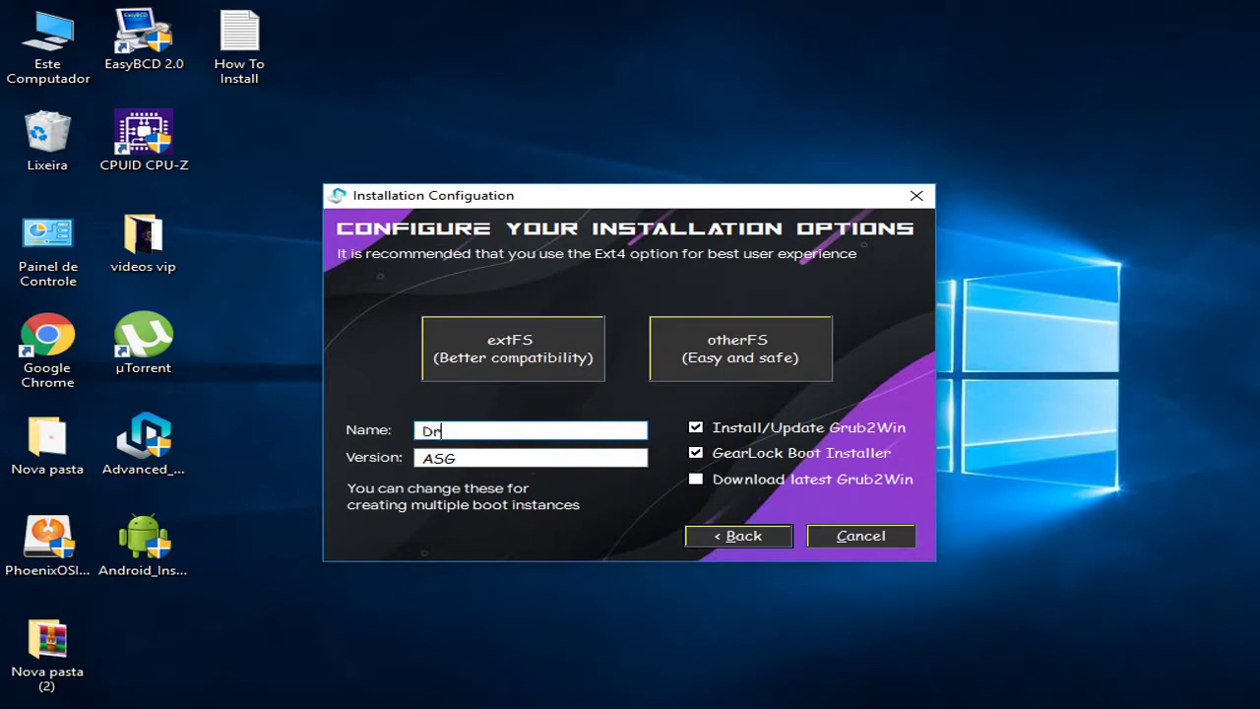
text(ock Os)
double_click(530, 459)
key(BackSpace)
text(1)
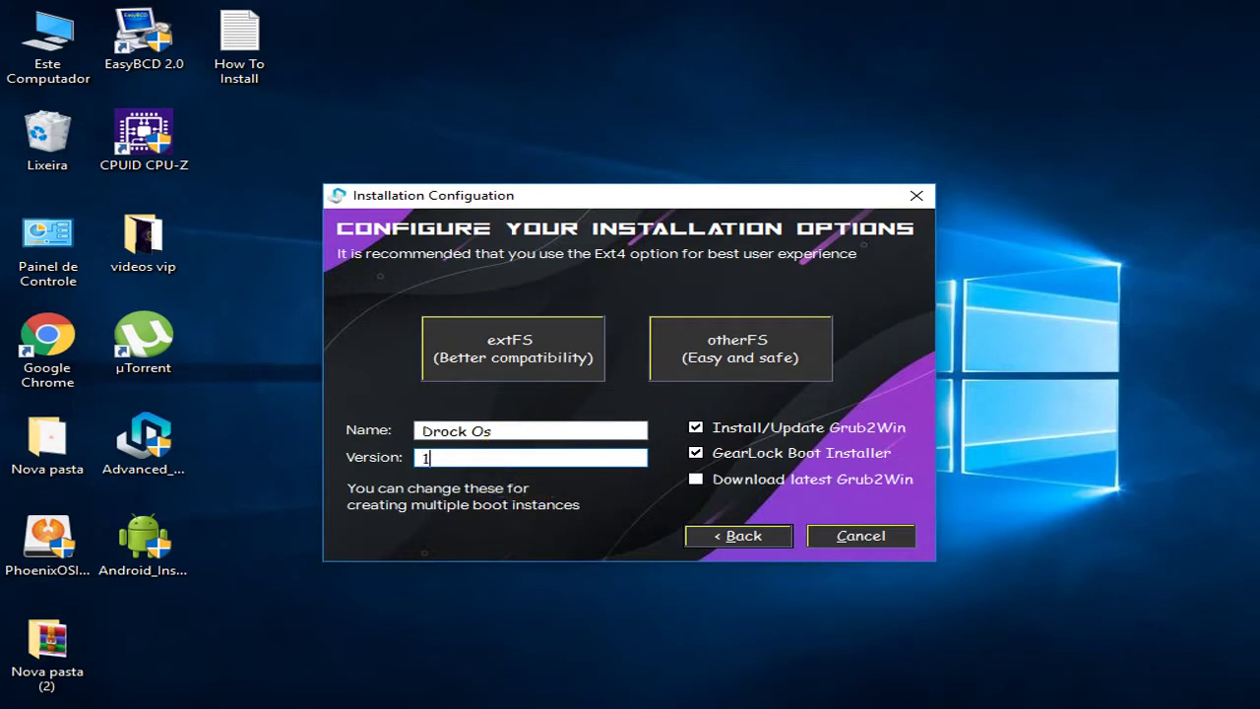
text(.5)
Choose the otherFS installation type with an 8 GB data image and select MAGO (P:) as the installation partition.
click(785, 357)
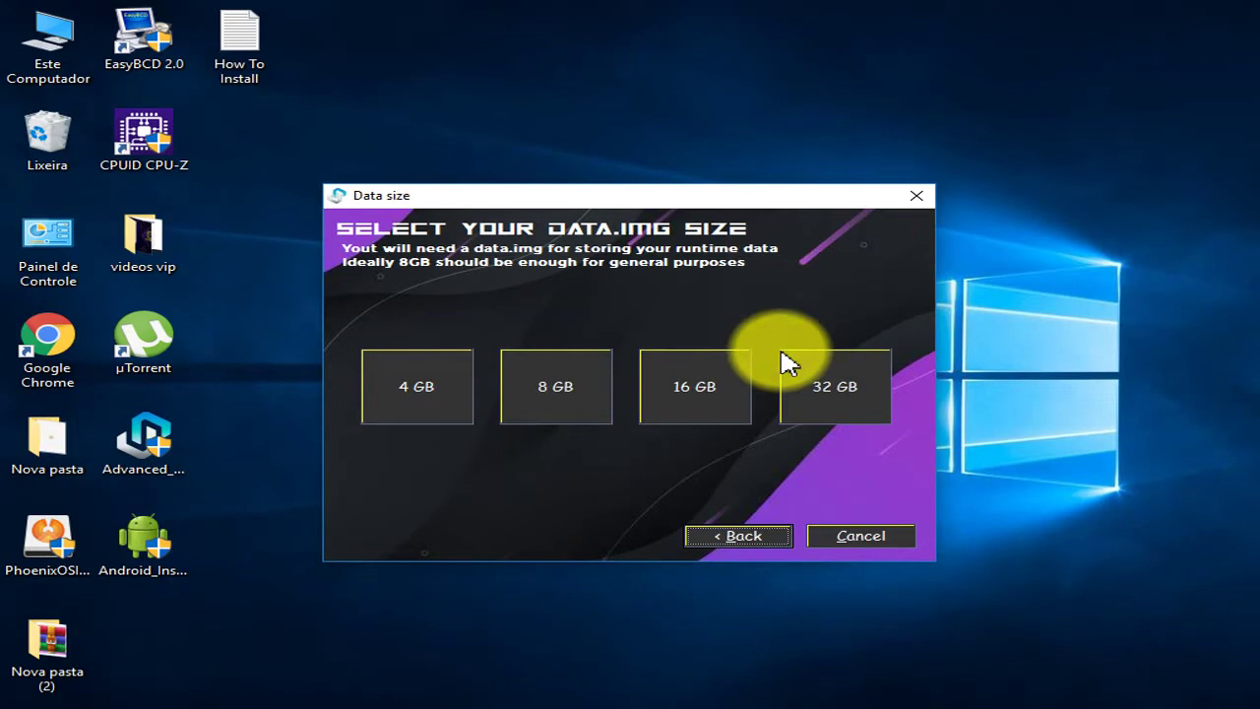
click(575, 406)
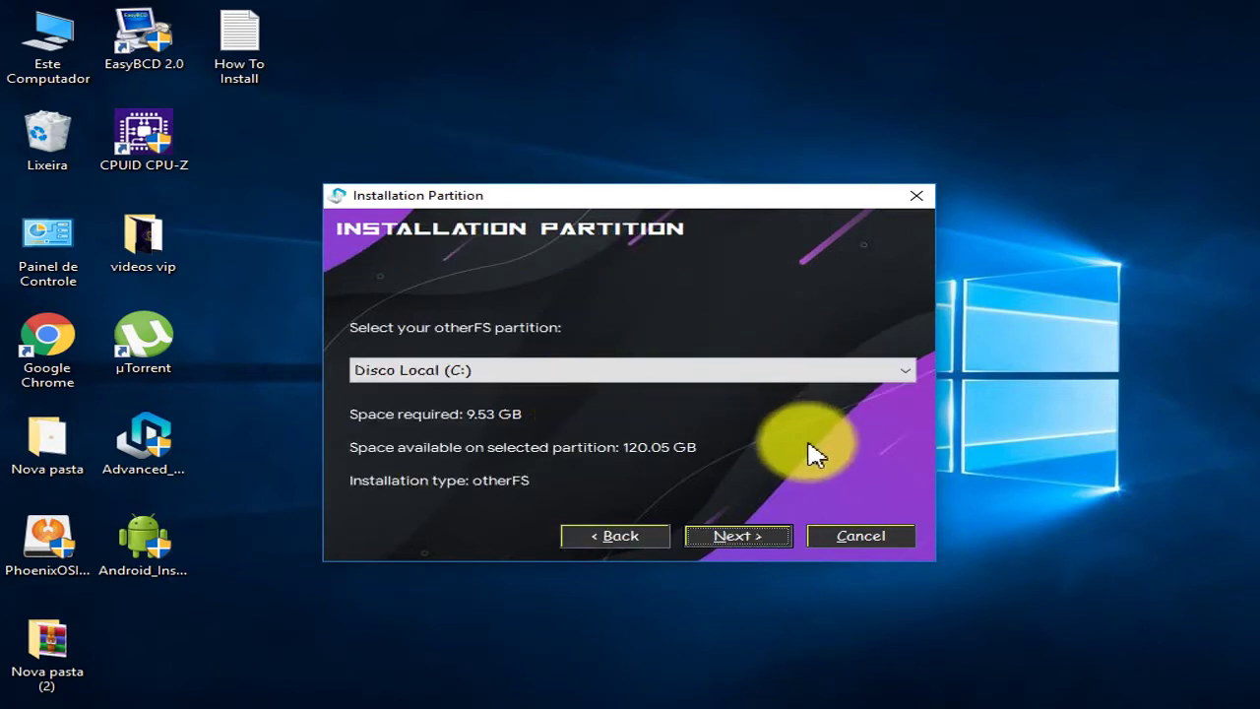
click(902, 370)
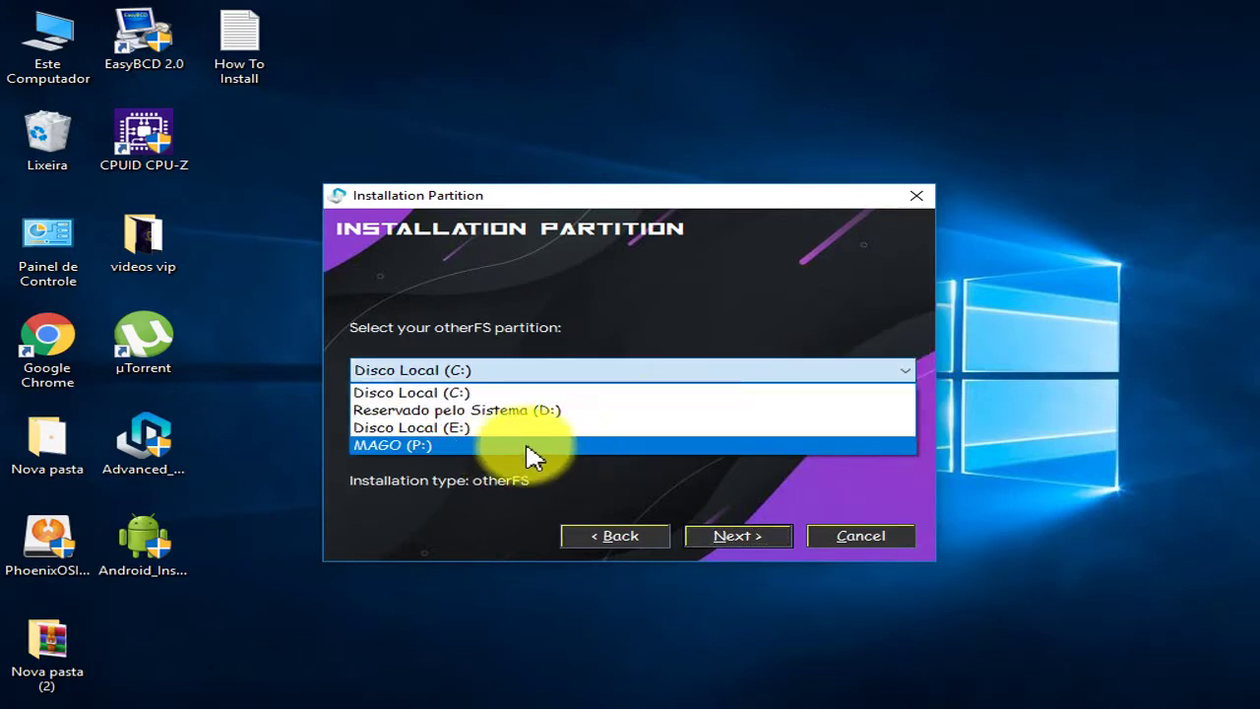
click(530, 449)
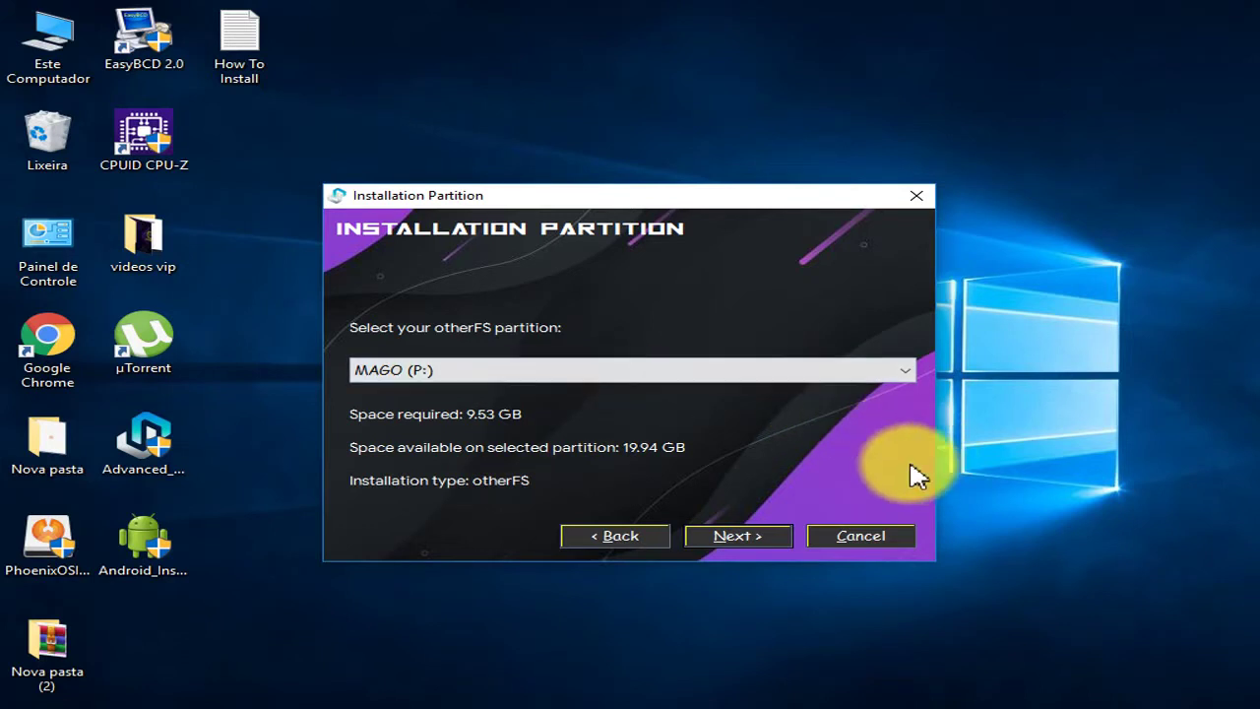
click(754, 544)
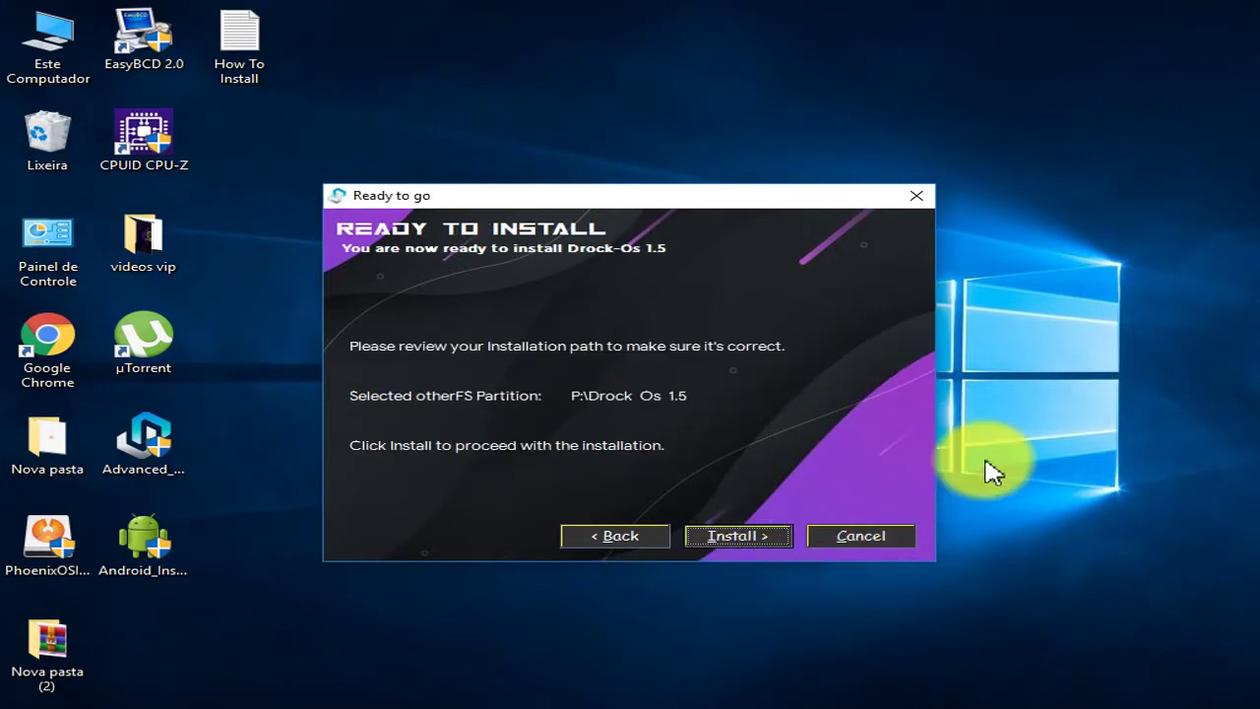
Install Drock-Os 1.5, continuing the Grub2Win setup despite its age warning, and finish the installer without rebooting.
click(728, 538)
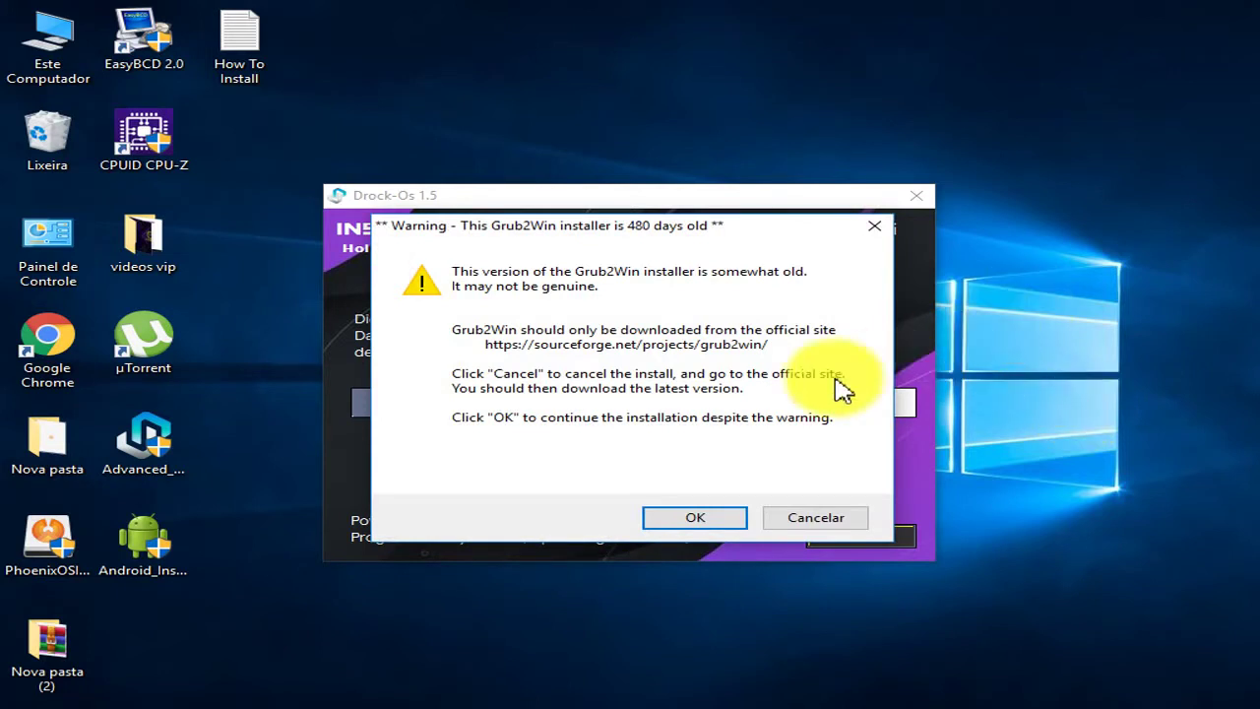
click(694, 518)
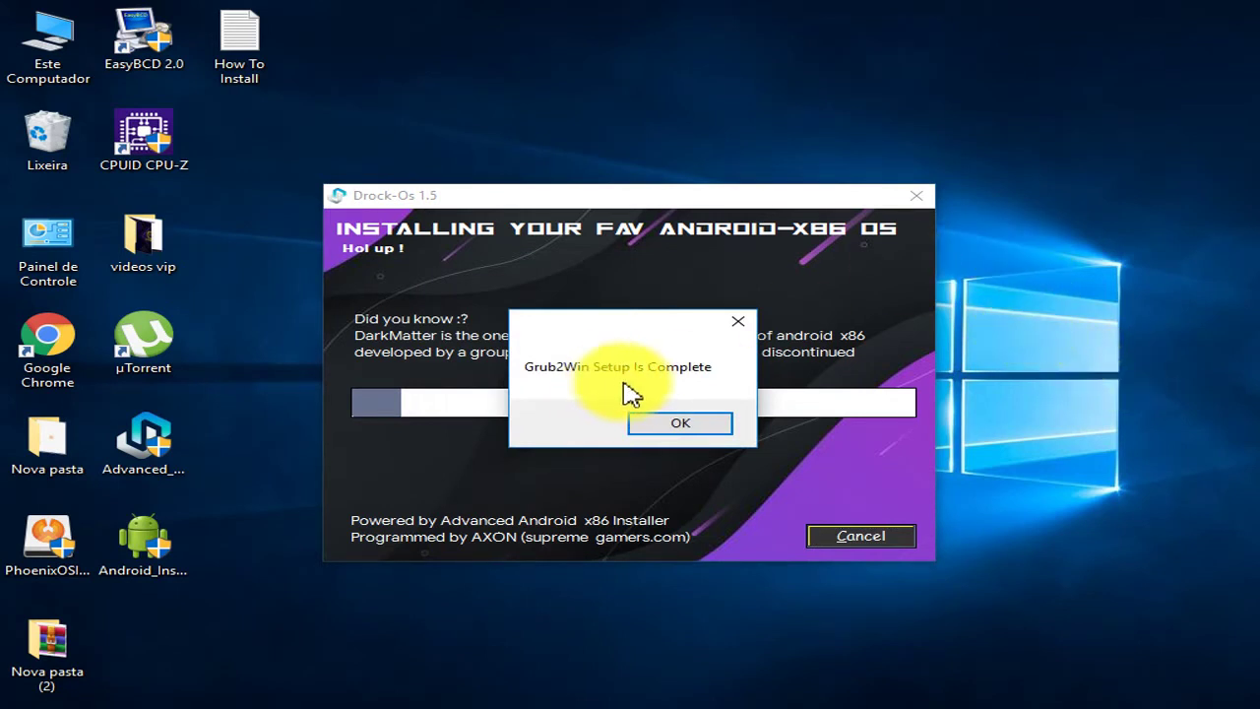
click(696, 422)
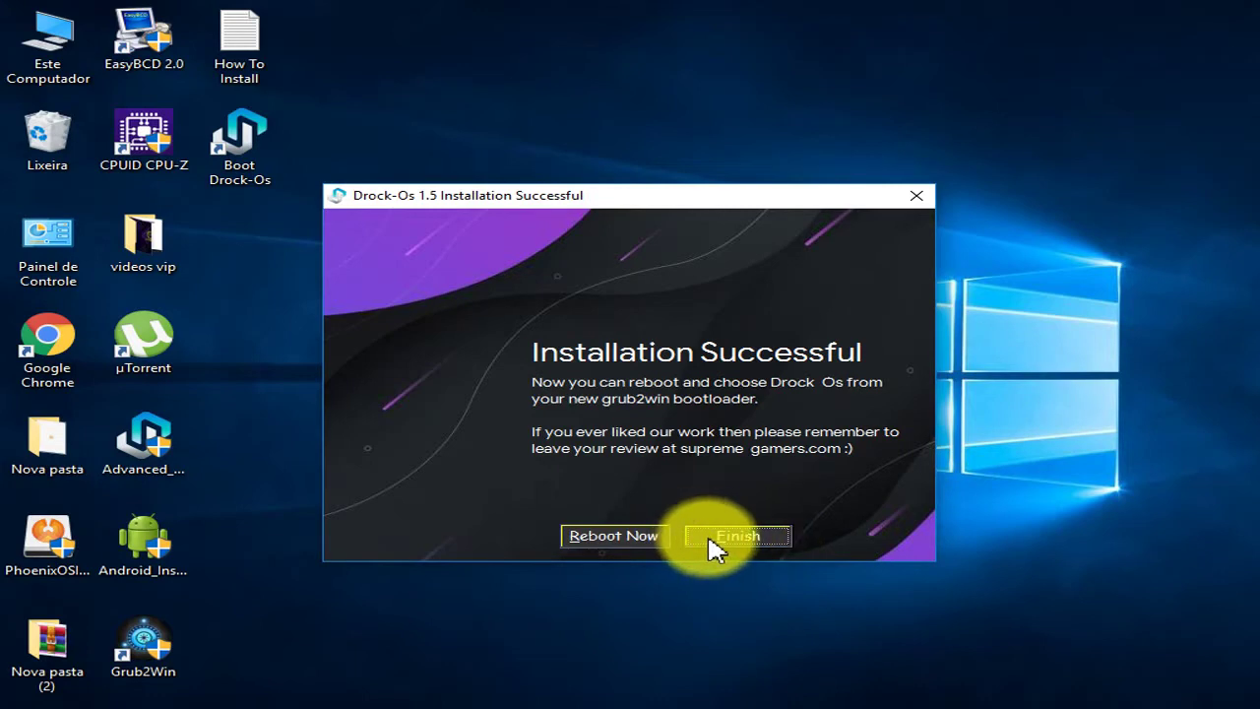
click(710, 538)
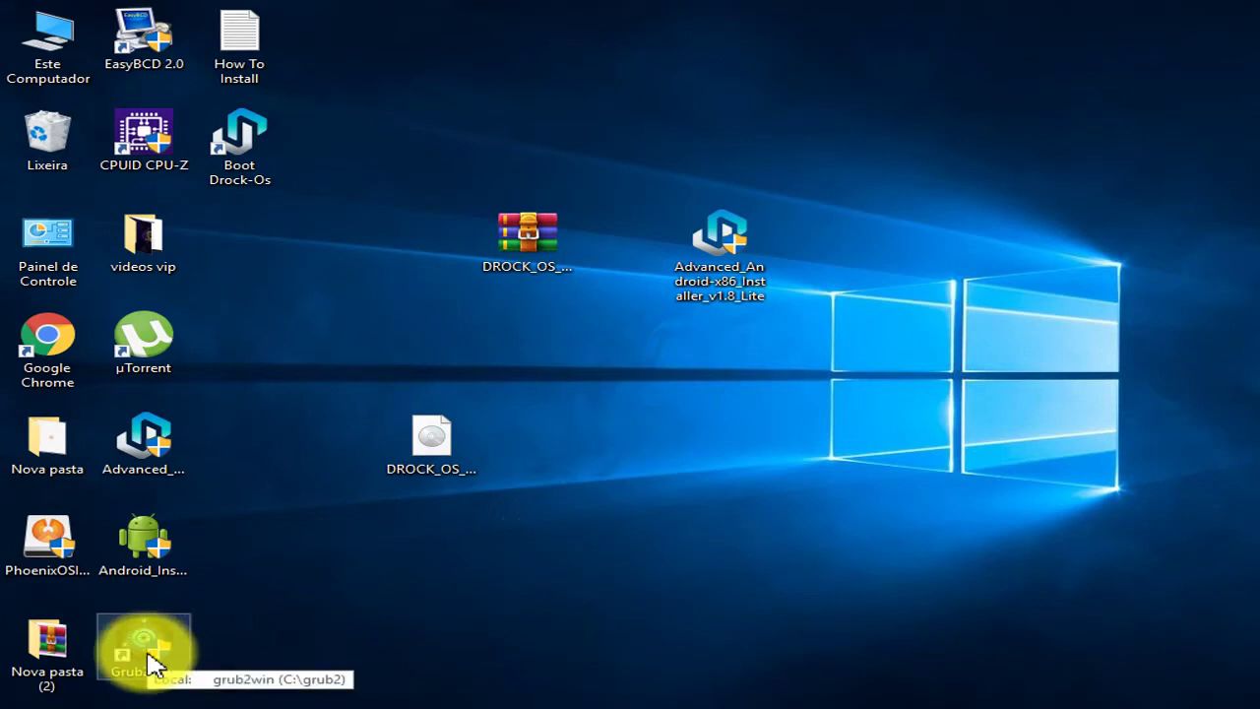
Open Grub2Win from the desktop and bring up its boot menu configuration.
click(150, 661)
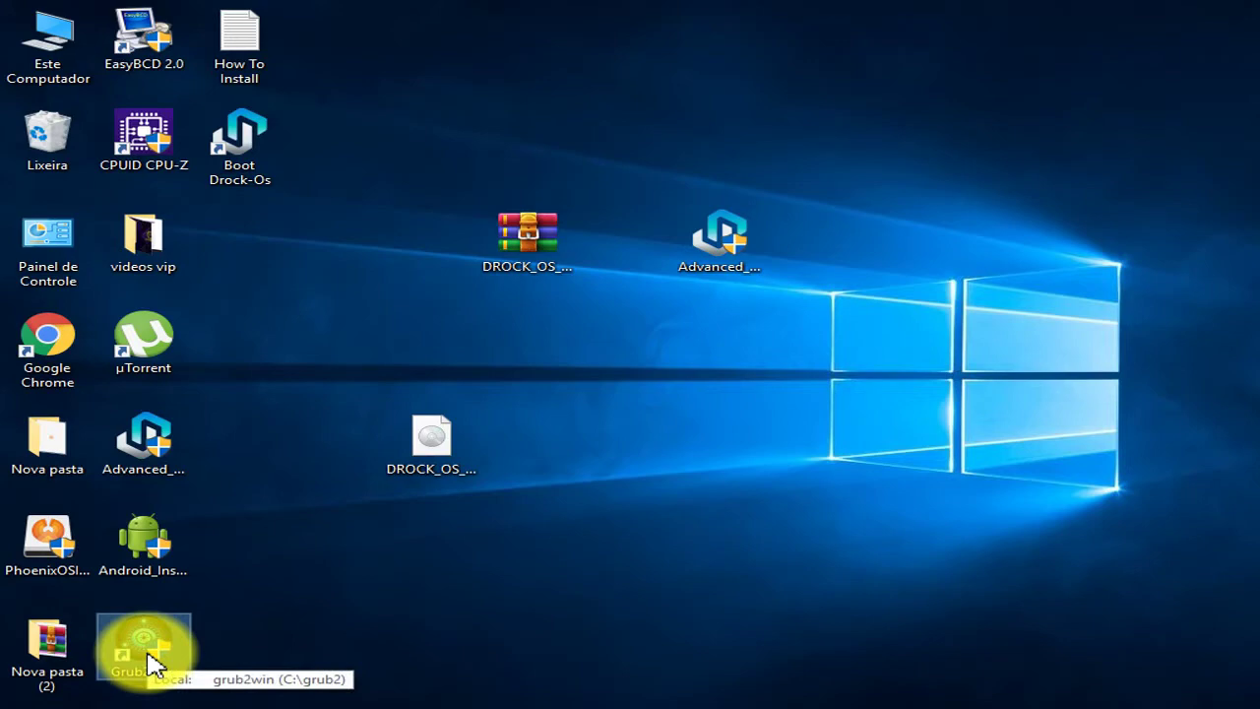
right_click(149, 663)
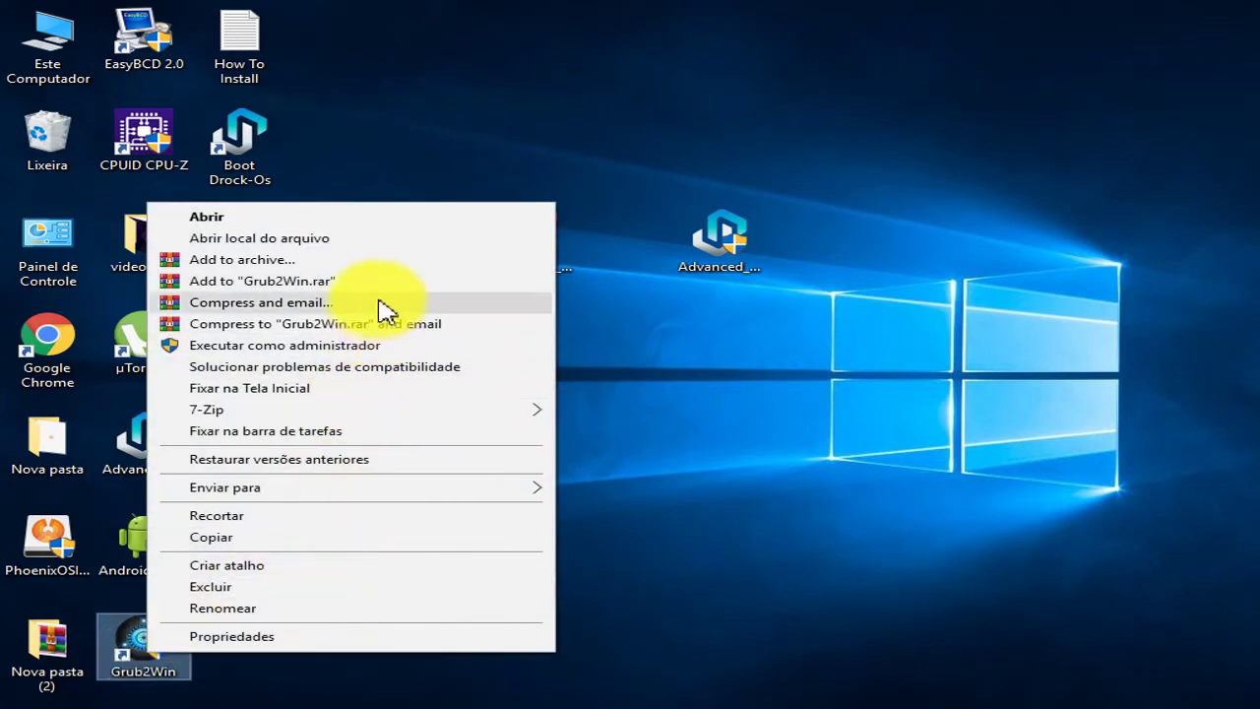
click(345, 215)
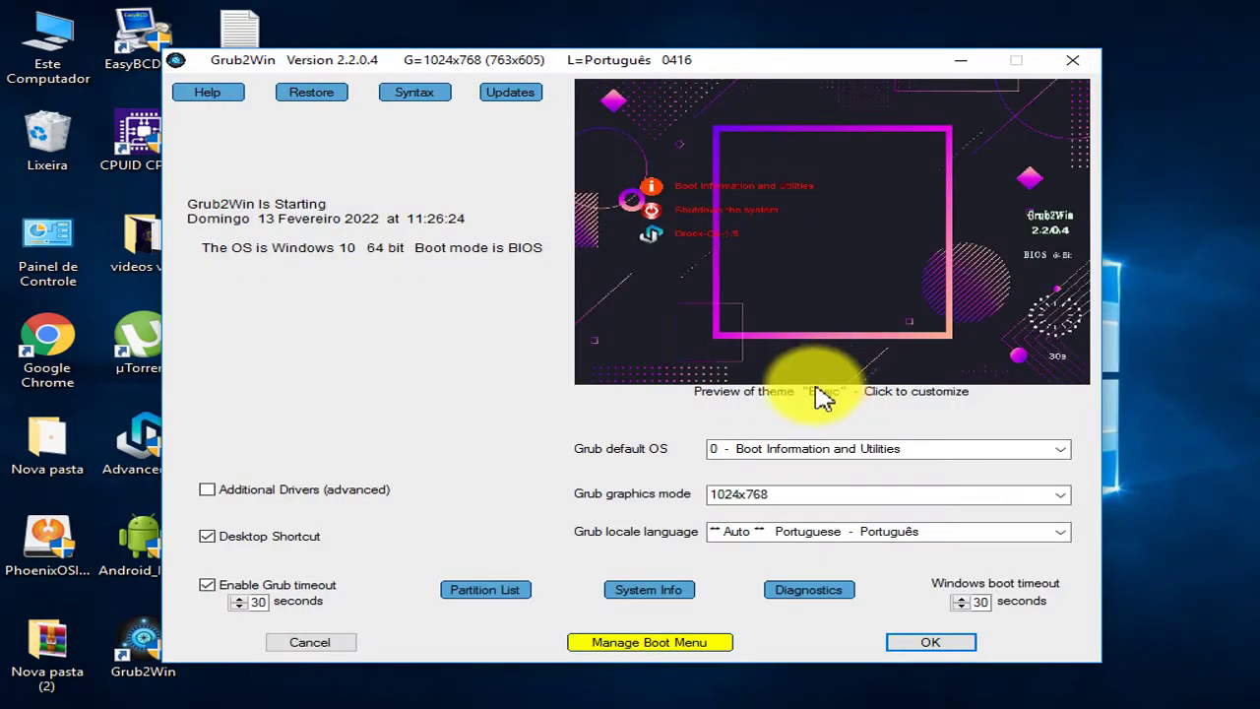
click(661, 642)
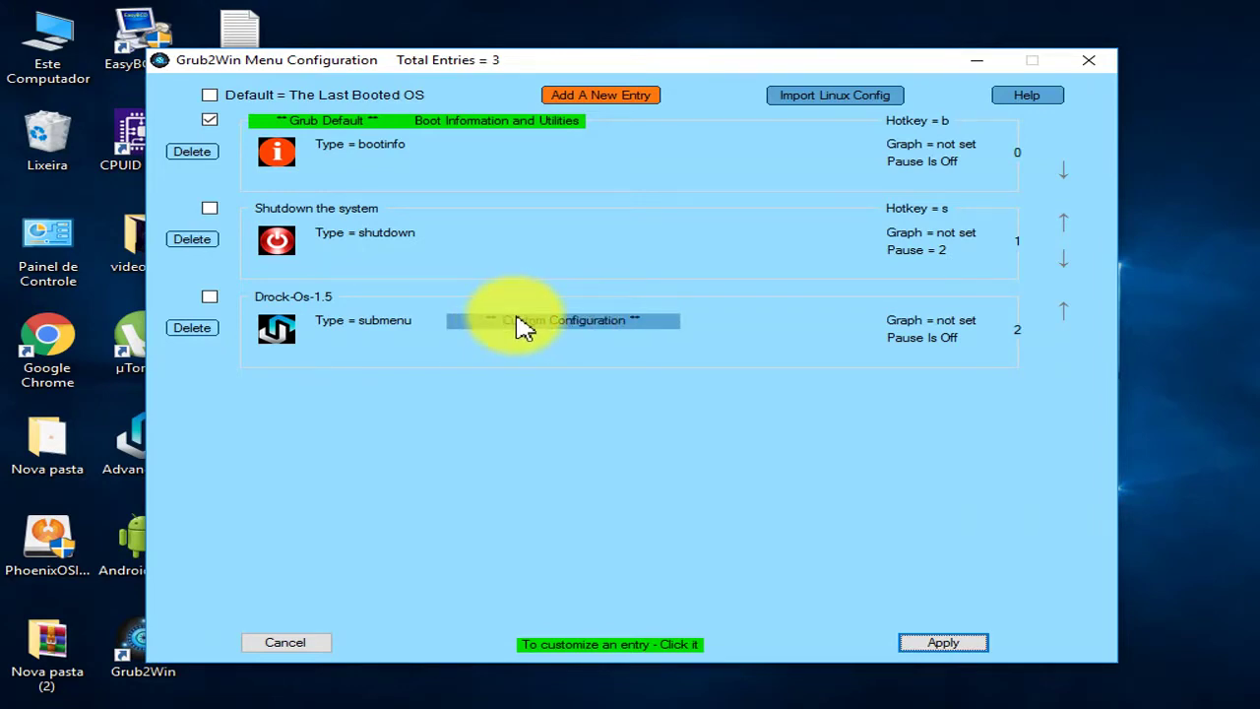
Accept the Drock-Os-1.5 submenu entry with its existing settings, apply the boot menu configuration and close Grub2Win.
click(525, 328)
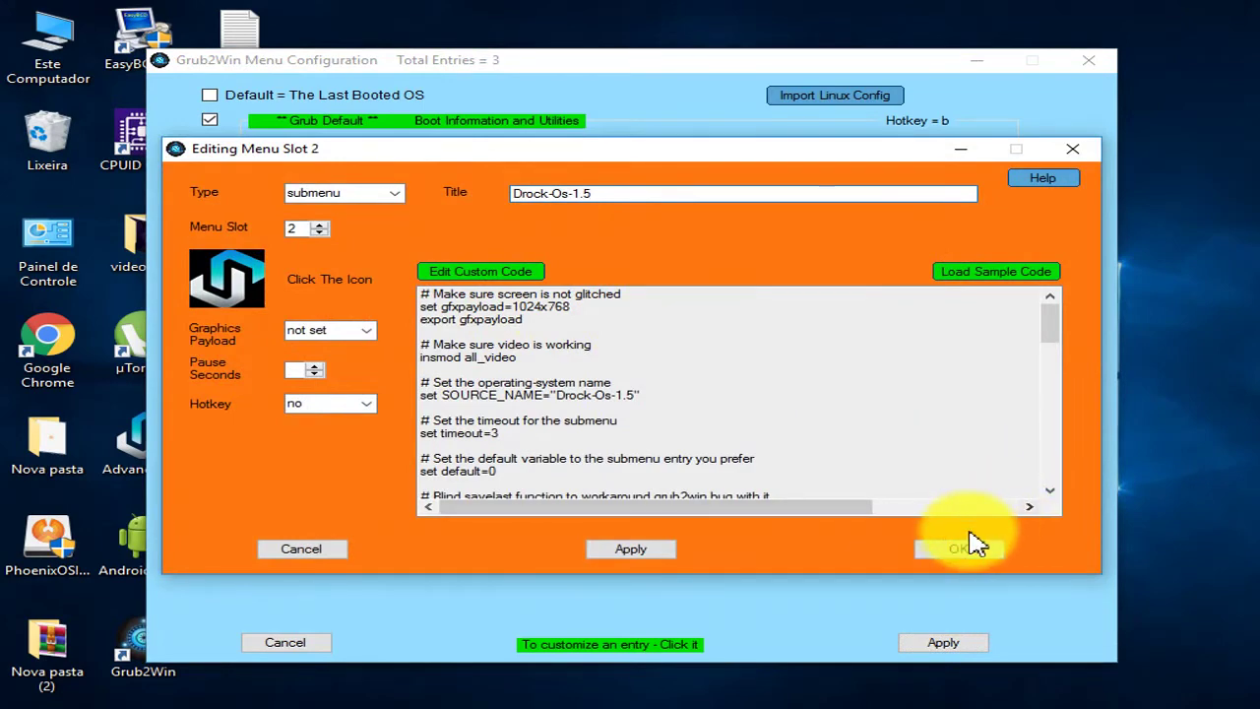
click(968, 560)
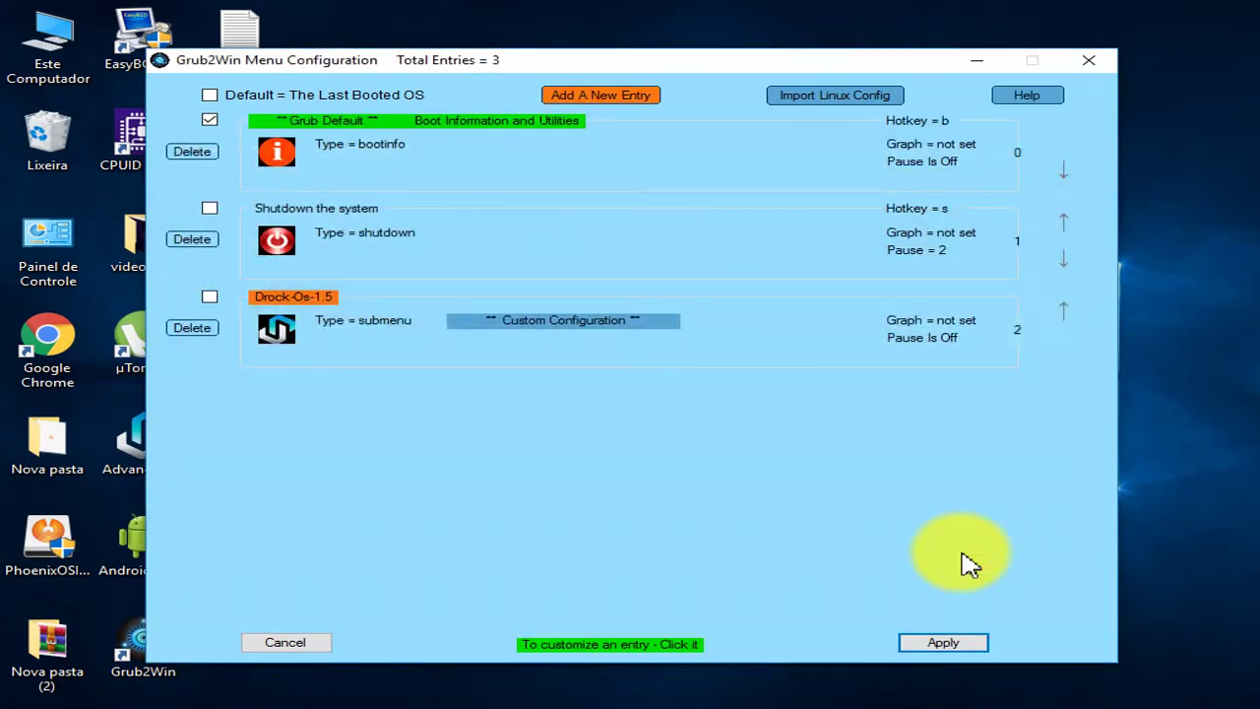
click(965, 645)
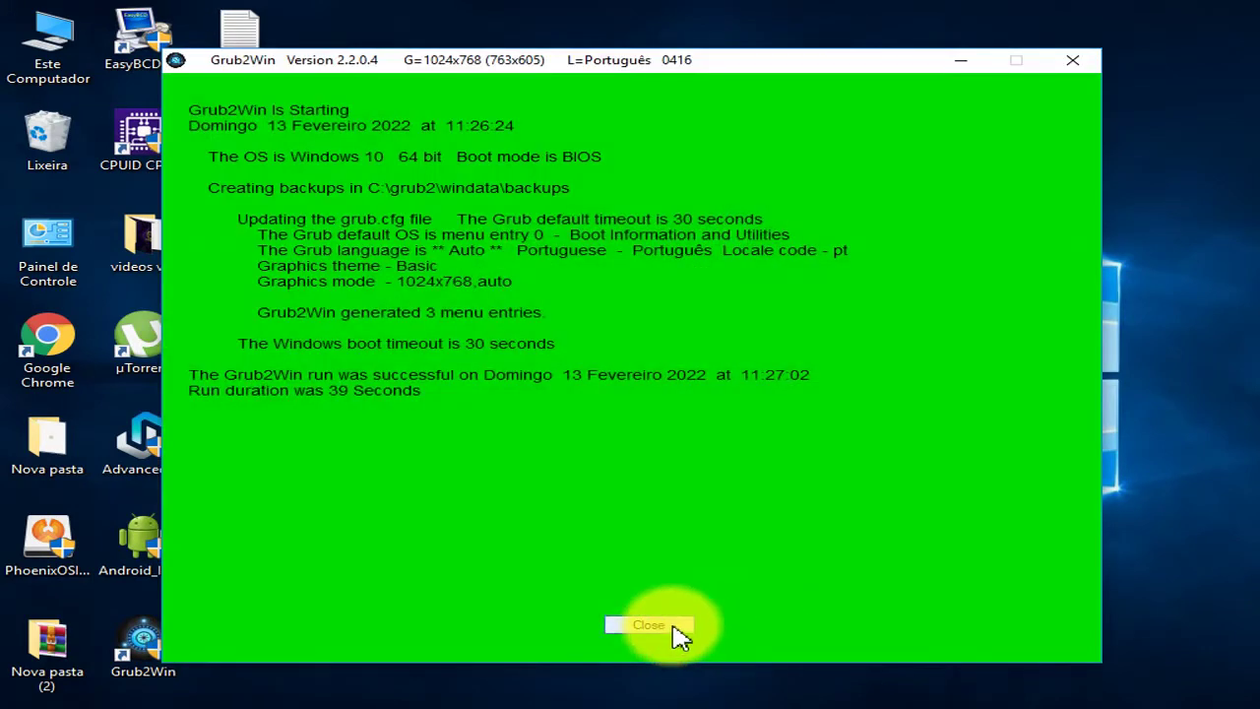
click(673, 630)
click(897, 470)
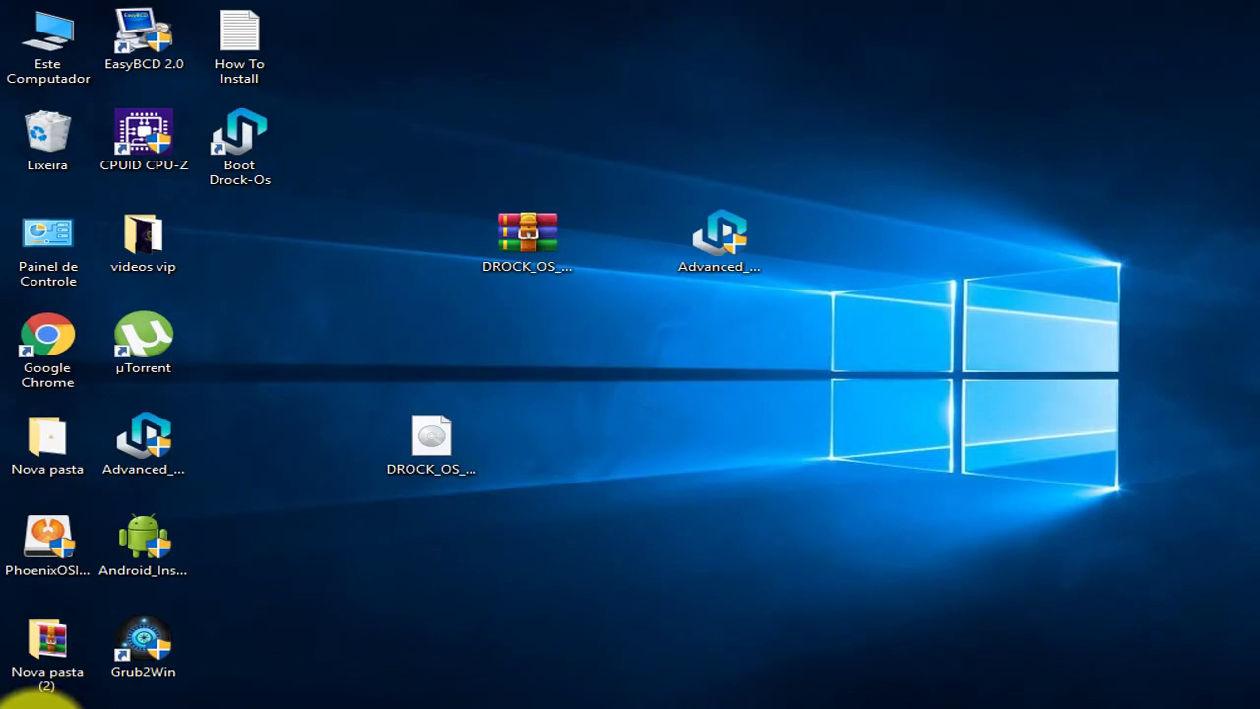
Restart the computer and choose Grub 2 For Windows in the Windows boot manager.
click(18, 701)
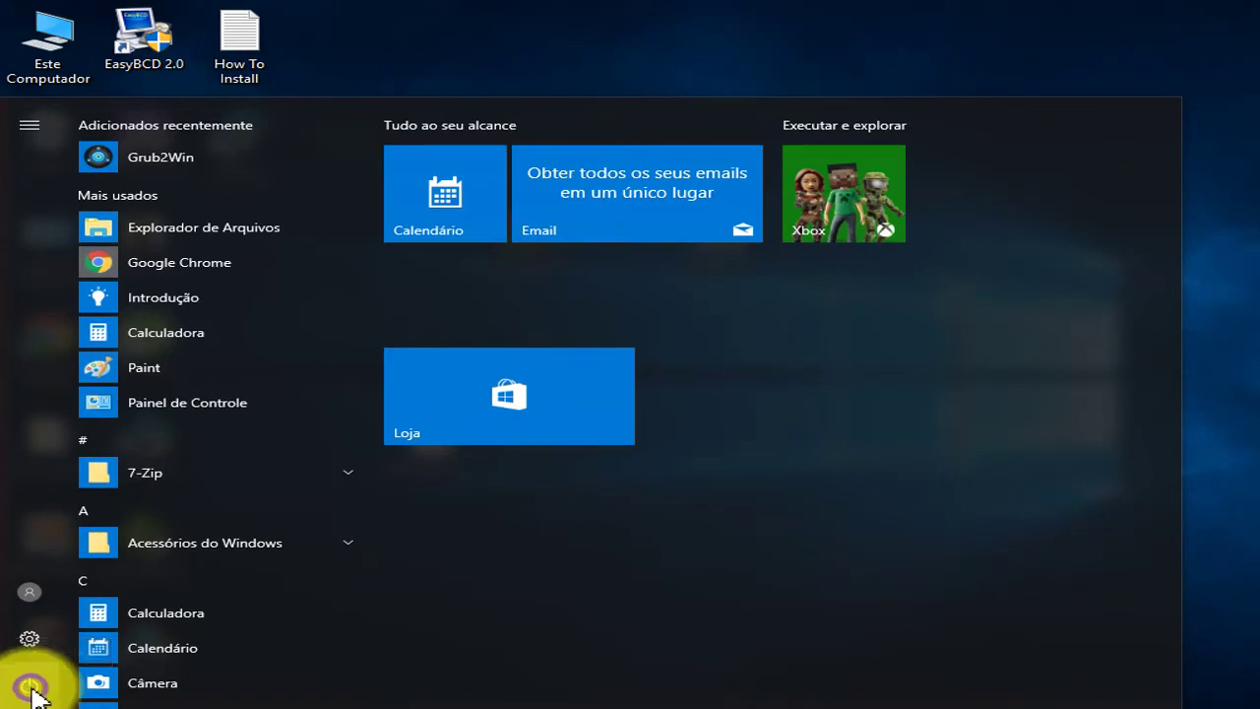
click(30, 687)
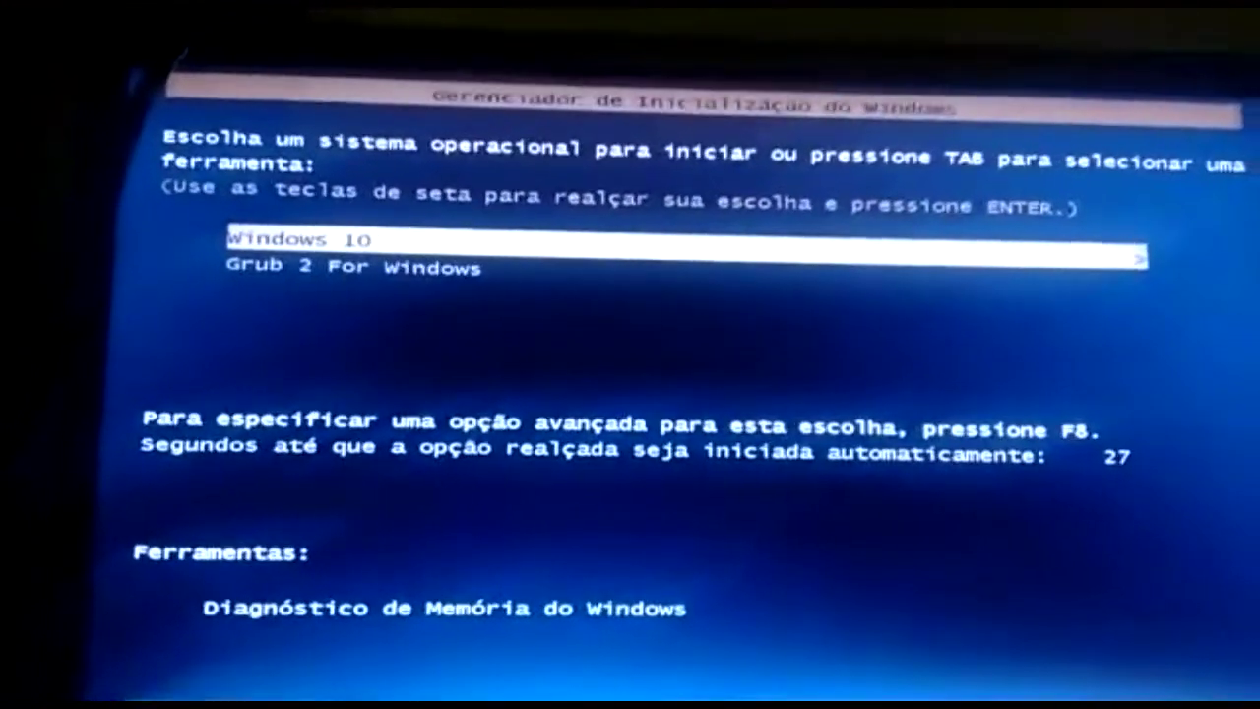
key(Down)
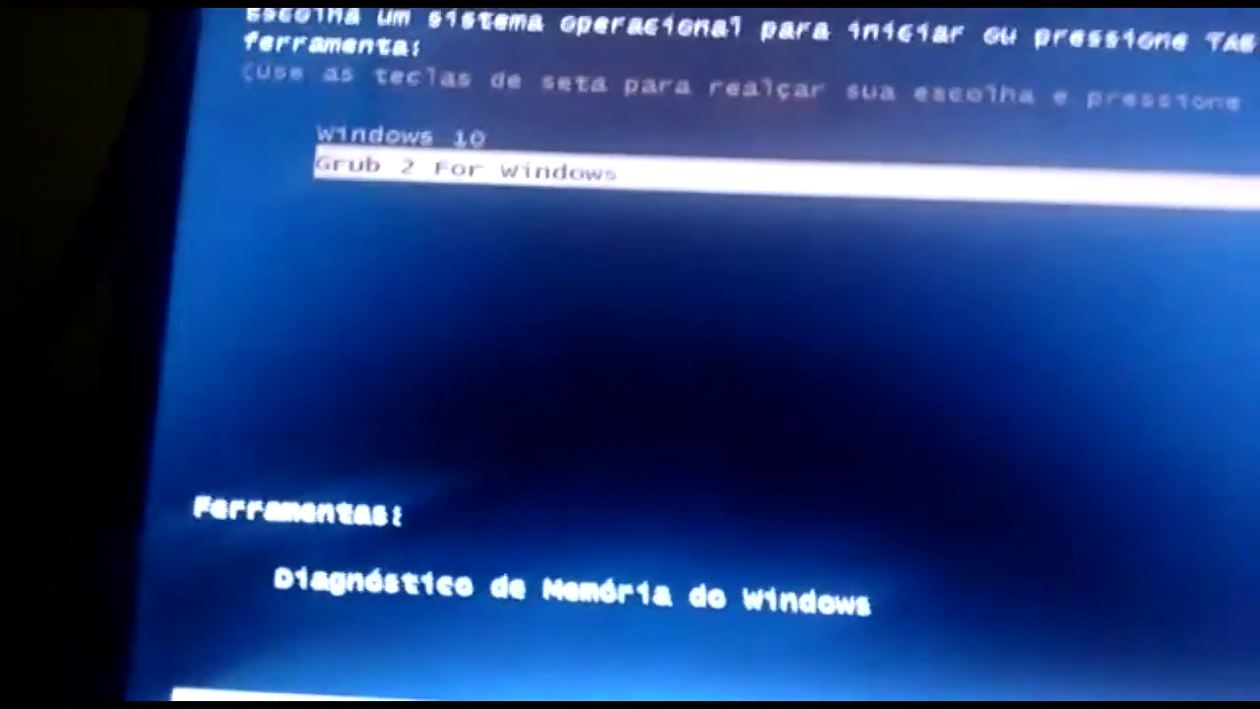
key(Up)
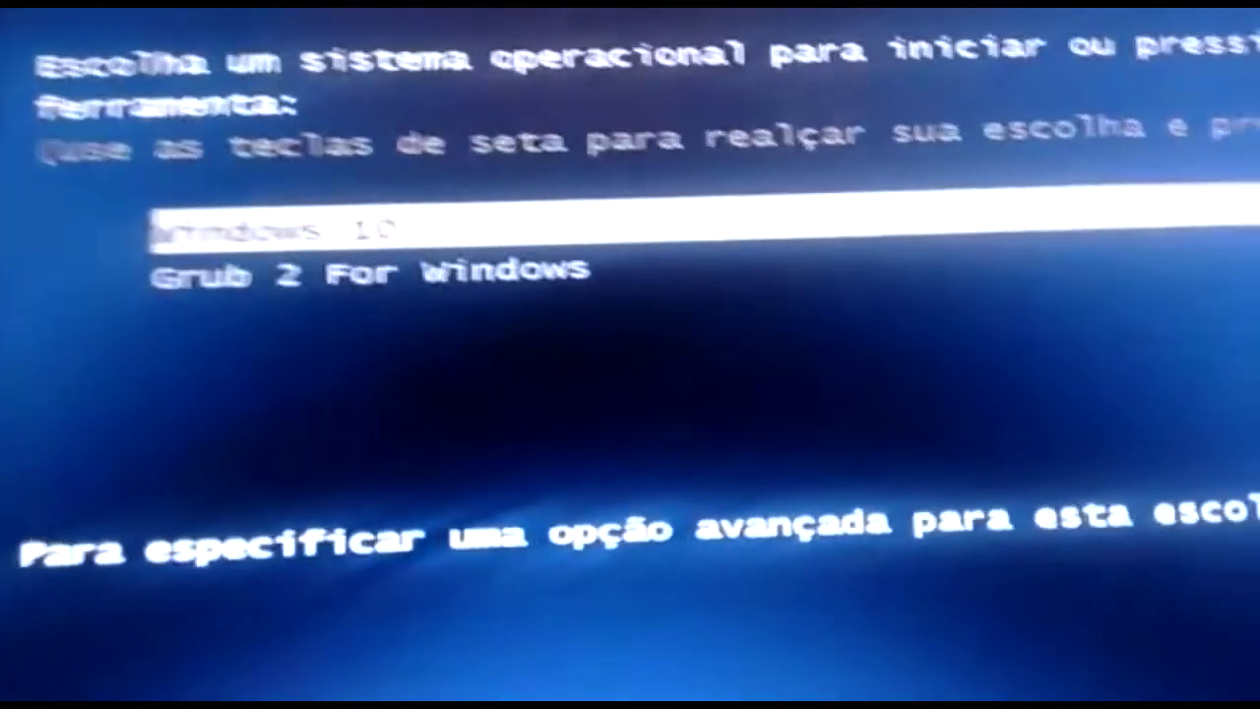
key(Down)
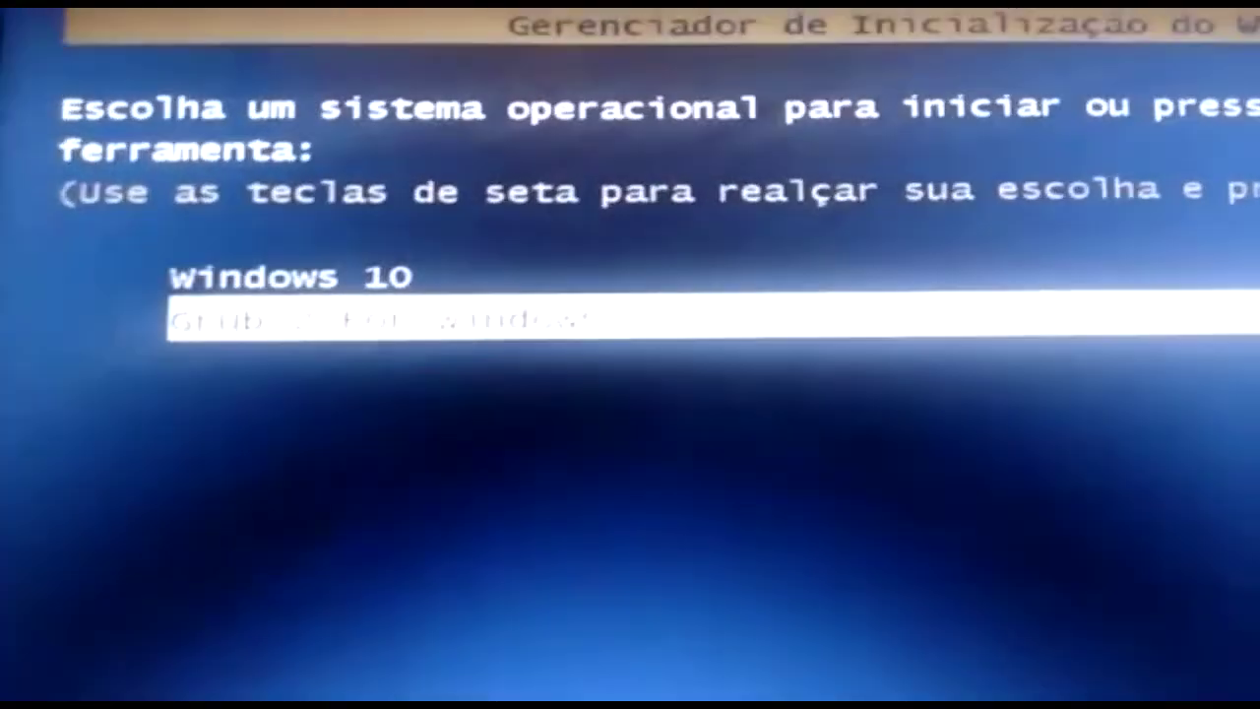
key(Return)
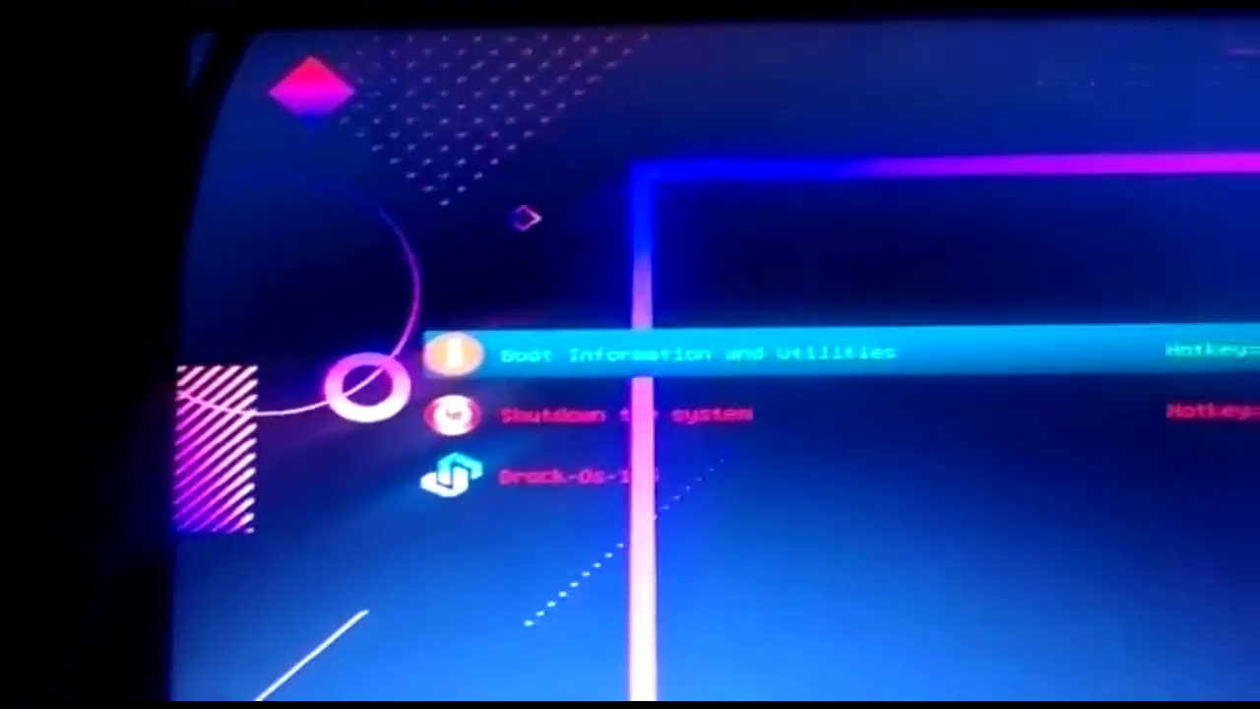
Select Drock-Os-1.5 in the Grub menu and start it with the Boot normally option.
key(Down)
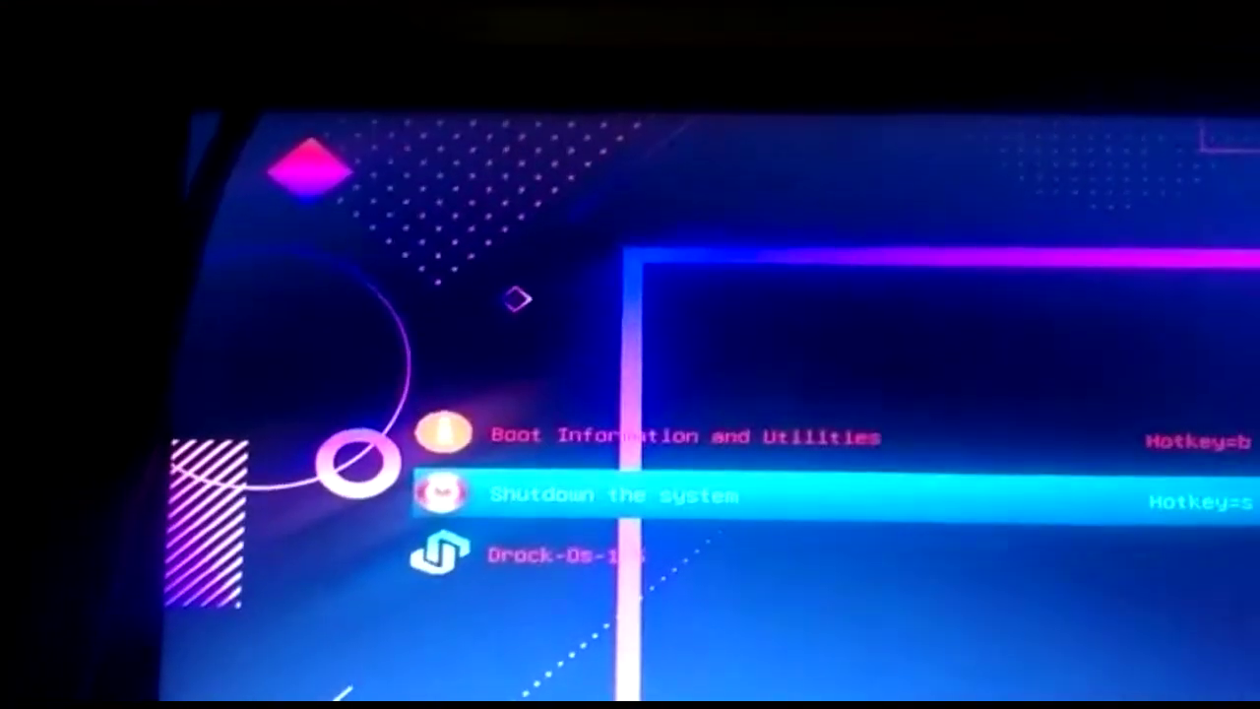
key(Down)
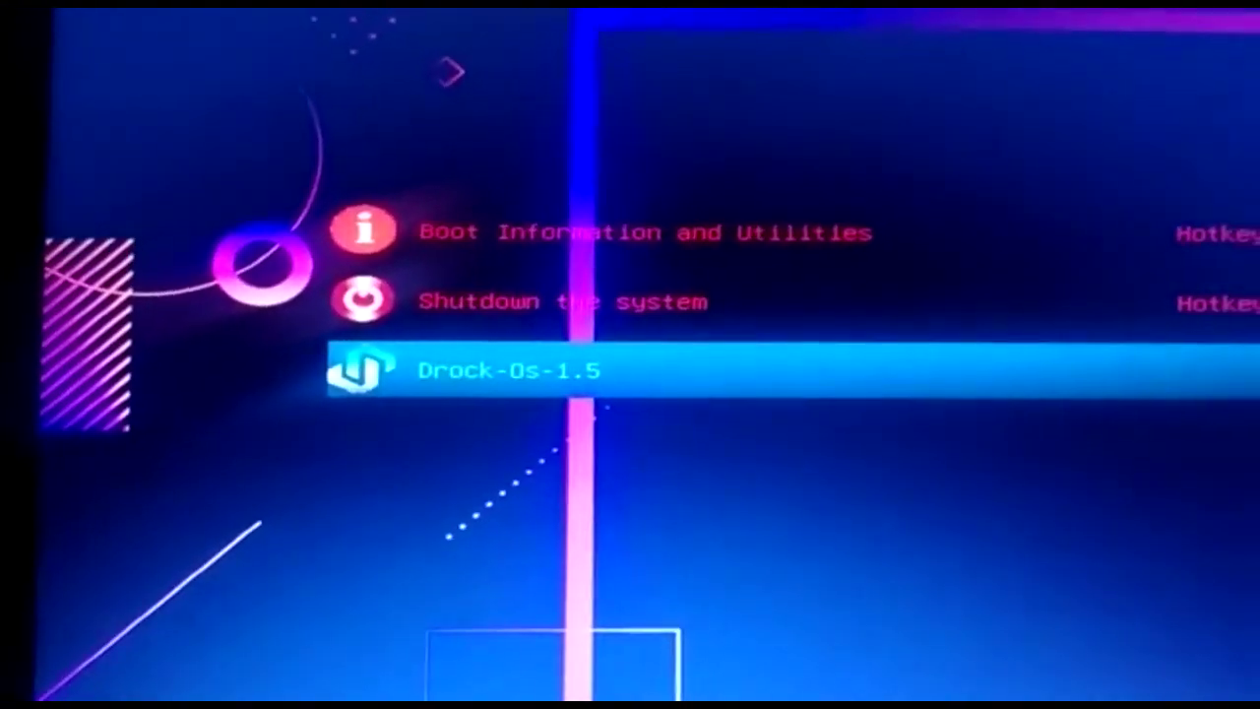
key(Return)
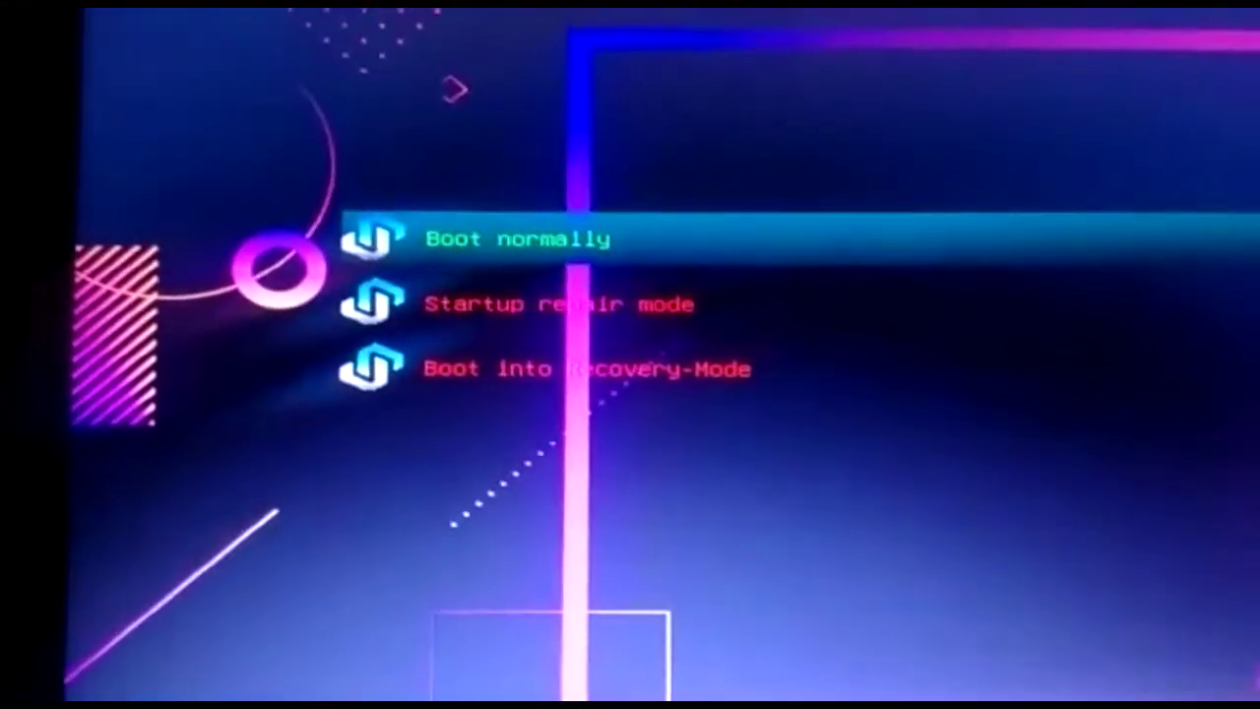
key(Return)
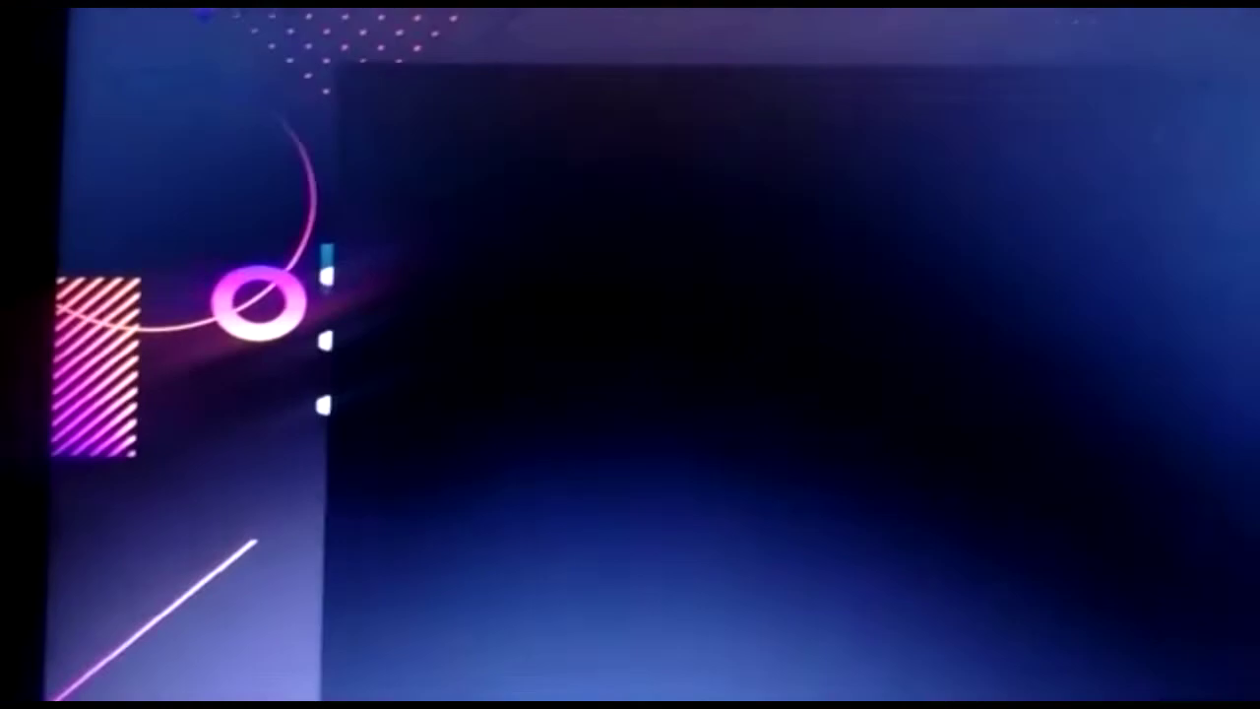